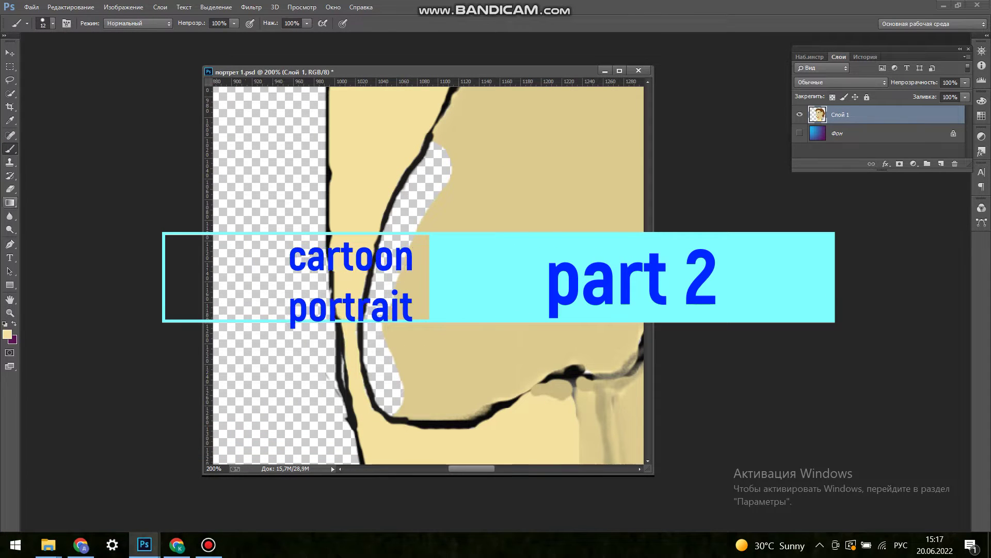
Sample the face's skin tone and paint over the transparent gaps beside the nose outline
{"action": "left_click", "coordinate": [518, 219], "text": "alt"}
{"action": "mouse_move", "coordinate": [437, 142]}
{"action": "left_mouse_down"}
{"action": "mouse_move", "coordinate": [370, 315]}
{"action": "mouse_move", "coordinate": [397, 413]}
{"action": "mouse_move", "coordinate": [382, 309]}
{"action": "left_mouse_up"}
{"action": "left_click_drag", "start_coordinate": [434, 175], "coordinate": [403, 258]}
{"action": "left_click_drag", "start_coordinate": [398, 380], "coordinate": [400, 400]}
{"action": "key", "text": "z"}
{"action": "key", "text": "ctrl+minus"}
{"action": "key", "text": "ctrl+minus"}
{"action": "key", "text": "ctrl+minus"}
{"action": "scroll", "coordinate": [571, 346], "scroll_direction": "down", "scroll_amount": 3}
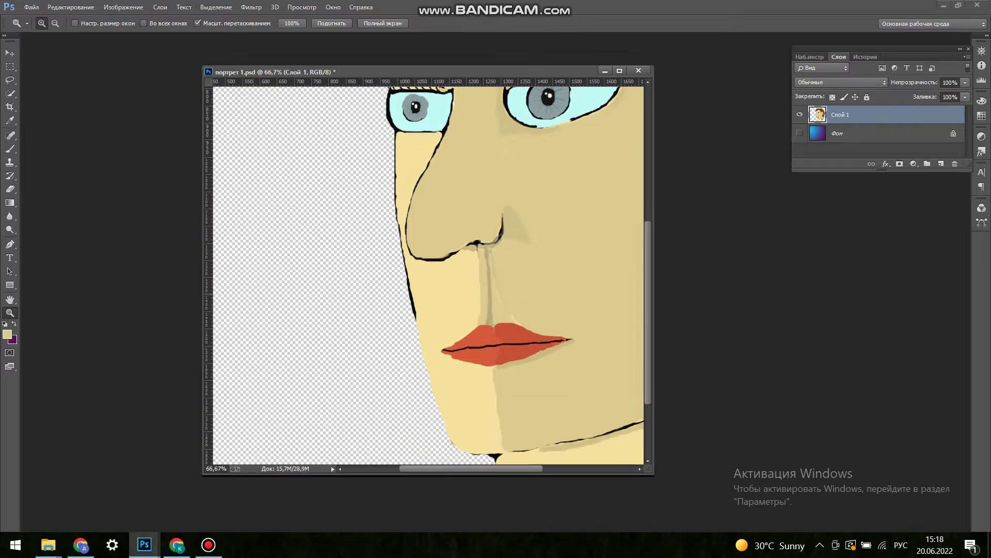
With a 4 px black brush, extend the lip line to the mouth corner
{"action": "left_click", "coordinate": [572, 346]}
{"action": "left_click", "coordinate": [572, 346]}
{"action": "key", "text": "b"}
{"action": "left_click", "coordinate": [52, 23]}
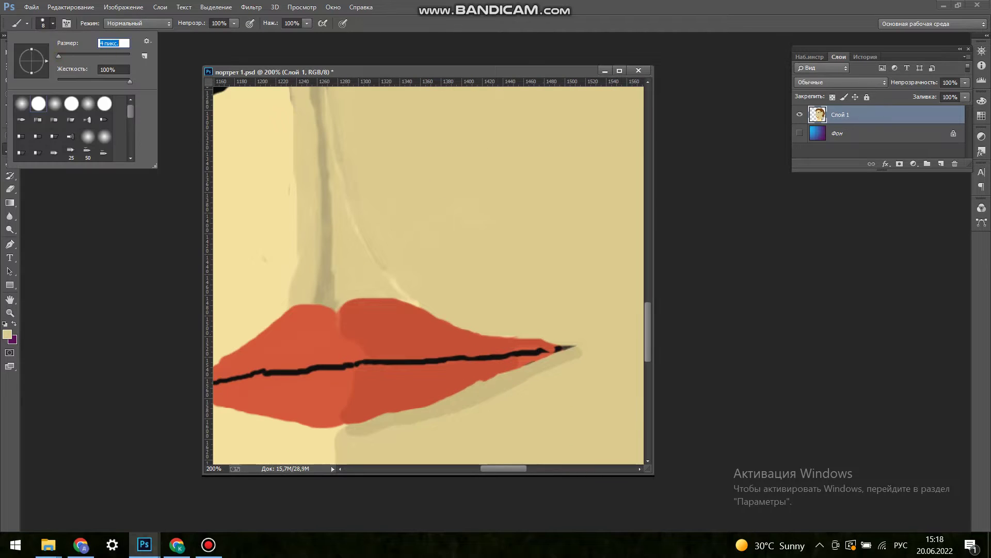
{"action": "key", "text": "Return"}
{"action": "left_click", "coordinate": [557, 349], "text": "alt"}
{"action": "key", "text": "z"}
{"action": "left_click", "coordinate": [446, 276], "text": "alt"}
{"action": "left_click", "coordinate": [639, 306]}
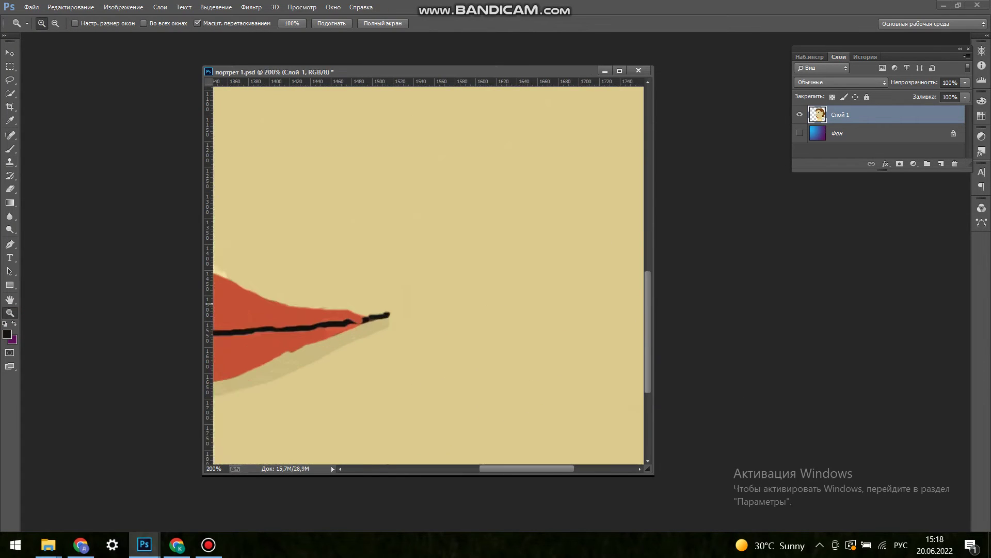
{"action": "key", "text": "b"}
{"action": "left_click_drag", "start_coordinate": [406, 299], "coordinate": [414, 306]}
Paint skin tone over the eye white's lower edge and erase skin spilling past the face edge
{"action": "left_click", "coordinate": [53, 23]}
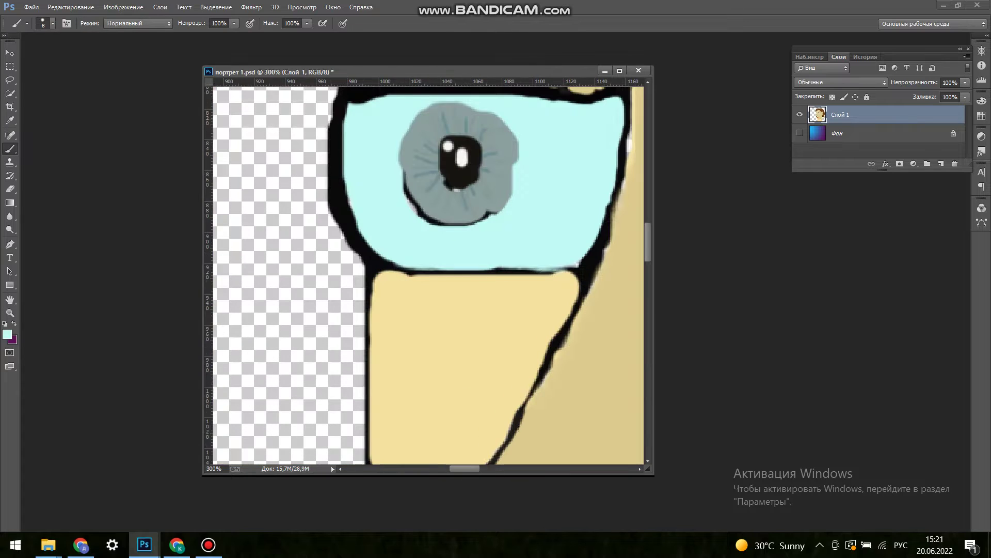
{"action": "left_click", "coordinate": [465, 336], "text": "alt"}
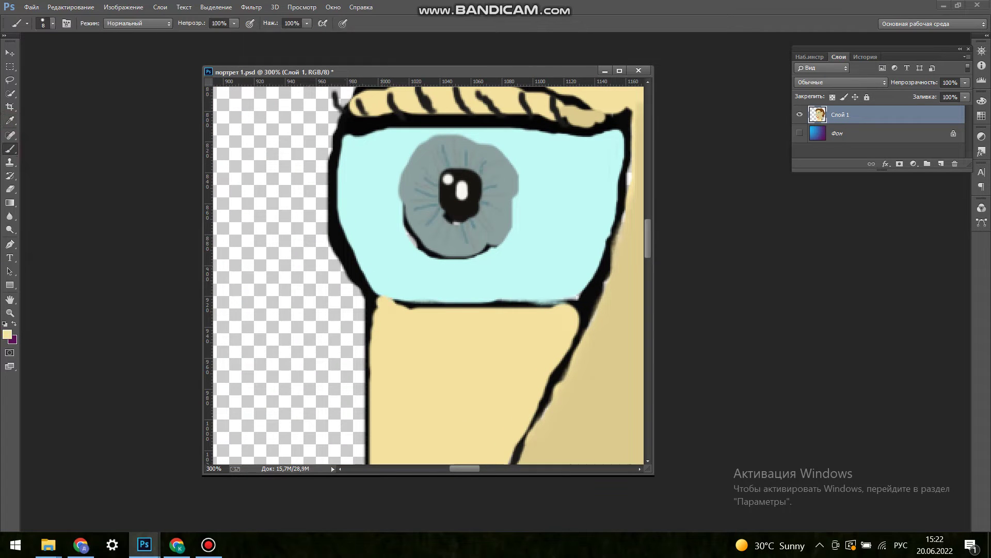
{"action": "left_click_drag", "start_coordinate": [393, 299], "coordinate": [594, 269]}
{"action": "scroll", "coordinate": [429, 273], "scroll_direction": "left", "scroll_amount": 3}
{"action": "scroll", "coordinate": [428, 274], "scroll_direction": "right", "scroll_amount": 5}
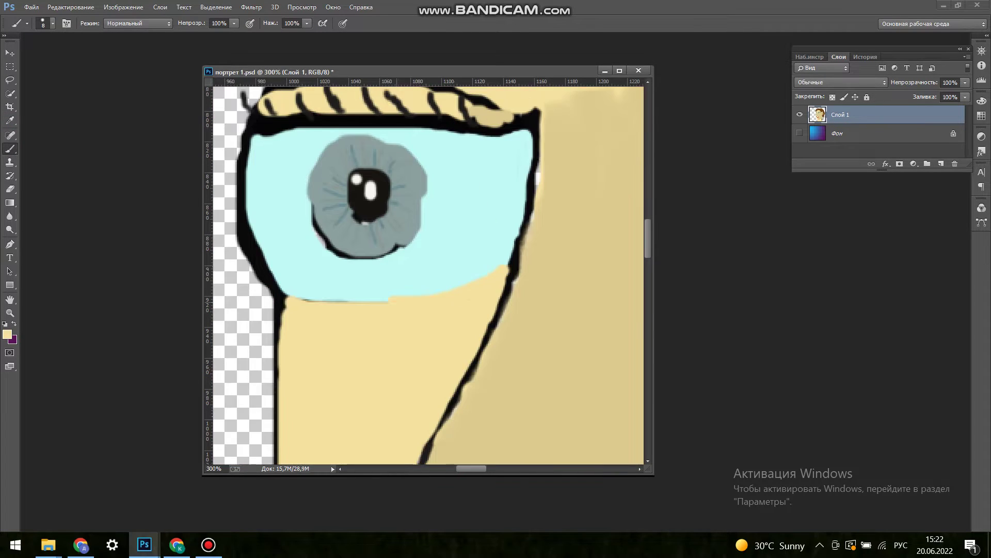
{"action": "key", "text": "e"}
{"action": "scroll", "coordinate": [429, 274], "scroll_direction": "left", "scroll_amount": 5}
{"action": "left_click_drag", "start_coordinate": [433, 268], "coordinate": [434, 134]}
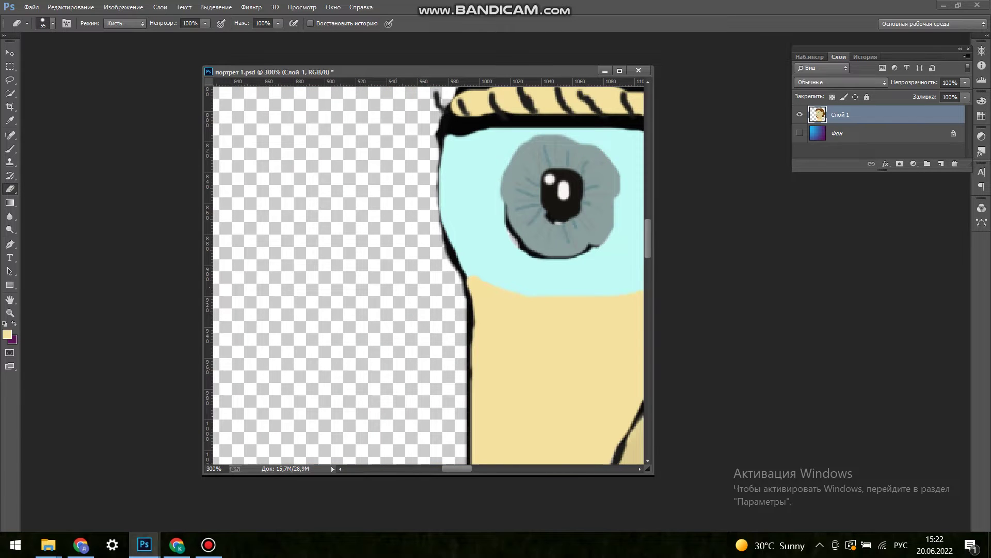
{"action": "key", "text": "z"}
{"action": "key", "text": "ctrl+minus"}
{"action": "key", "text": "ctrl+minus"}
{"action": "key", "text": "ctrl+plus"}
{"action": "key", "text": "ctrl+plus"}
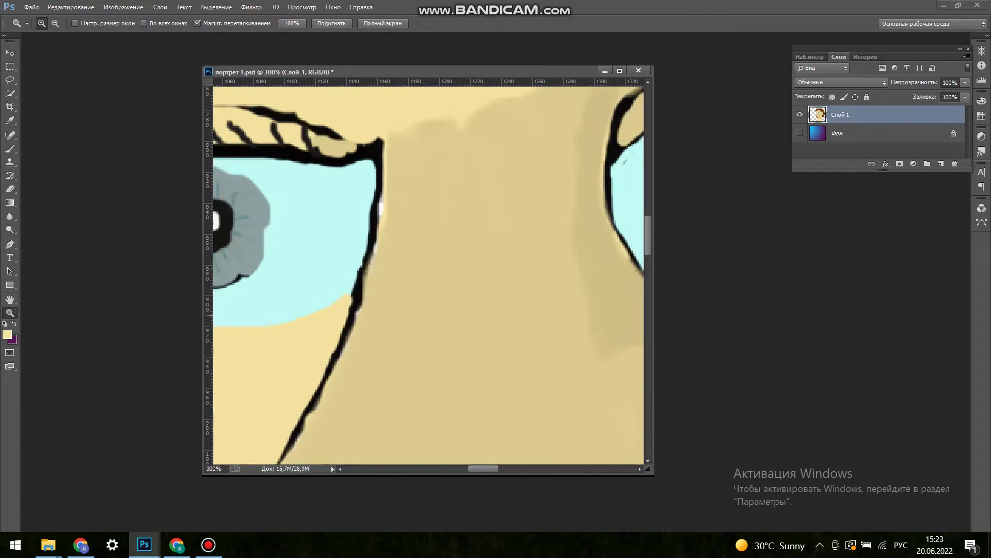
Draw a 2 px dark lower eyelid line and thin the upper eyelid line with skin paint
{"action": "key", "text": "b"}
{"action": "scroll", "coordinate": [429, 273], "scroll_direction": "left", "scroll_amount": 5}
{"action": "left_click", "coordinate": [52, 23]}
{"action": "left_click", "coordinate": [7, 335]}
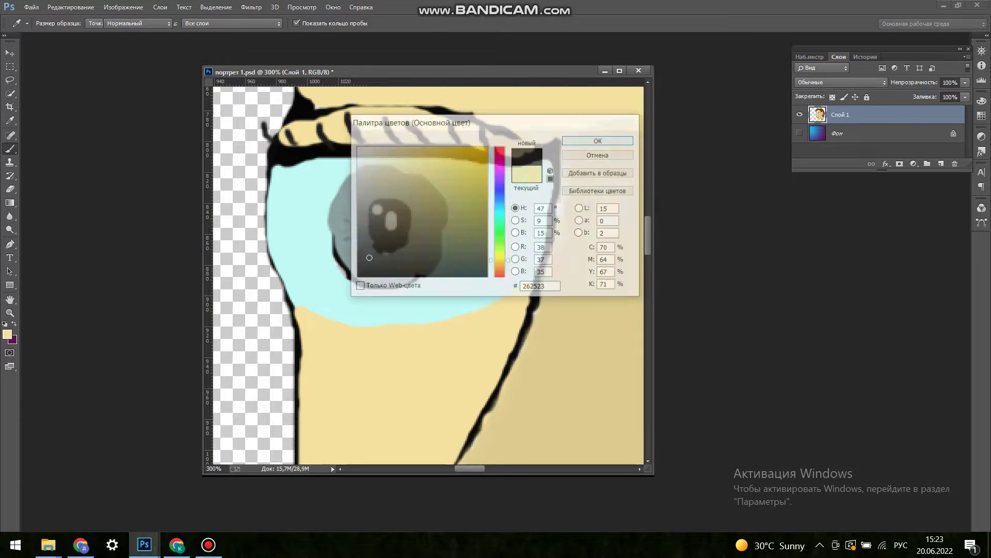
{"action": "mouse_move", "coordinate": [530, 279]}
{"action": "left_mouse_down"}
{"action": "mouse_move", "coordinate": [294, 306]}
{"action": "mouse_move", "coordinate": [413, 321]}
{"action": "mouse_move", "coordinate": [537, 281]}
{"action": "left_mouse_up"}
{"action": "left_click", "coordinate": [361, 341], "text": "alt"}
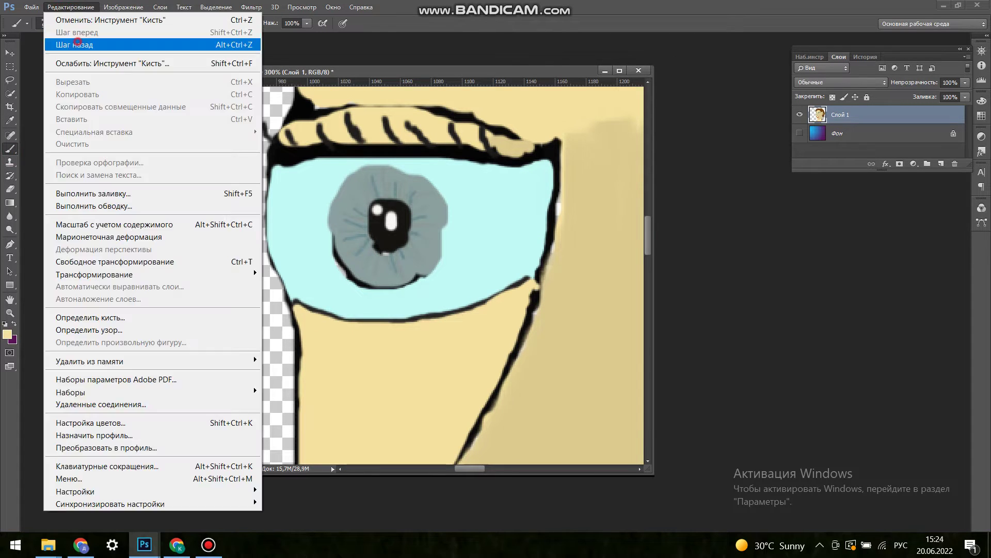
{"action": "left_click_drag", "start_coordinate": [512, 130], "coordinate": [305, 106]}
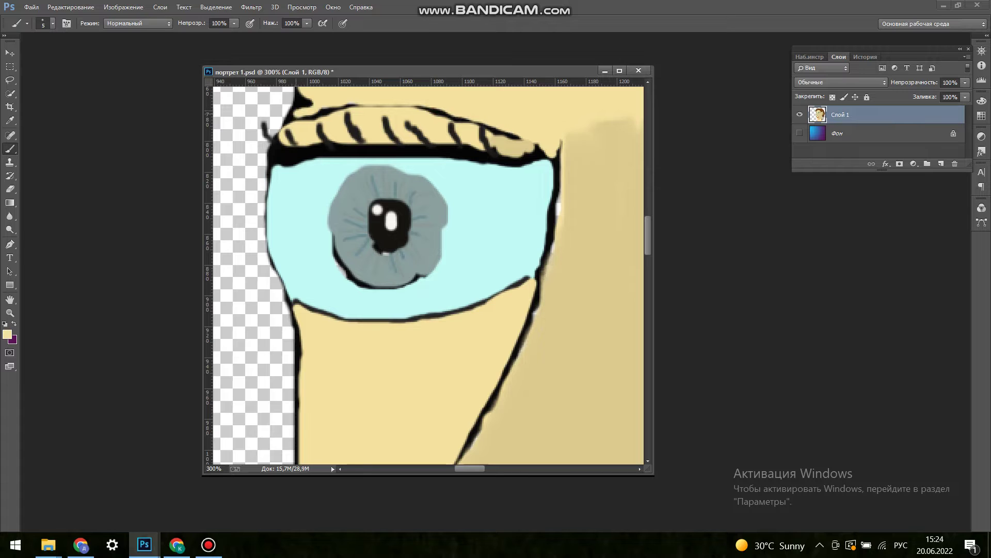
{"action": "key", "text": "z"}
{"action": "right_click", "coordinate": [630, 357]}
Zoom out to review the portrait, then sample the forehead's skin beige
{"action": "left_click", "coordinate": [651, 361]}
{"action": "right_click", "coordinate": [431, 342]}
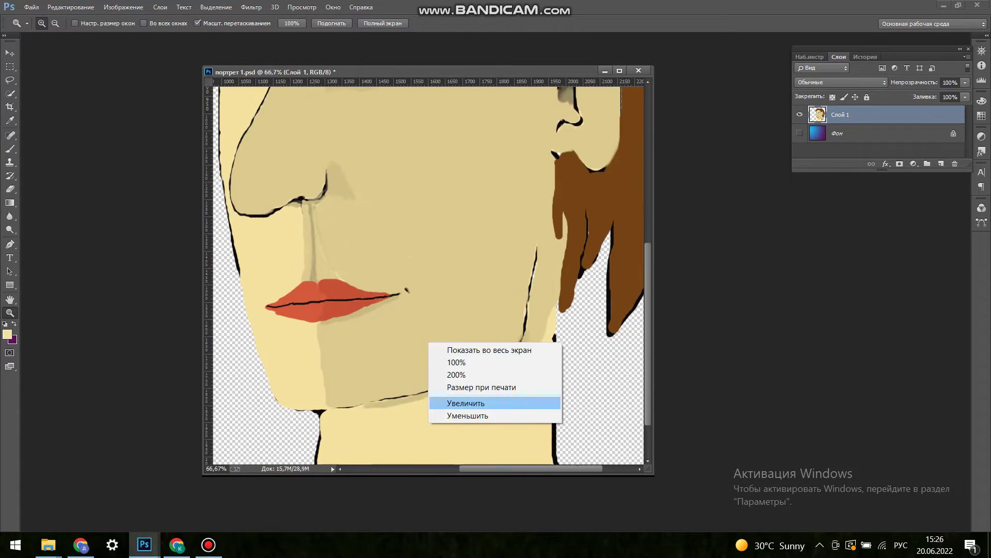
{"action": "left_click", "coordinate": [454, 347]}
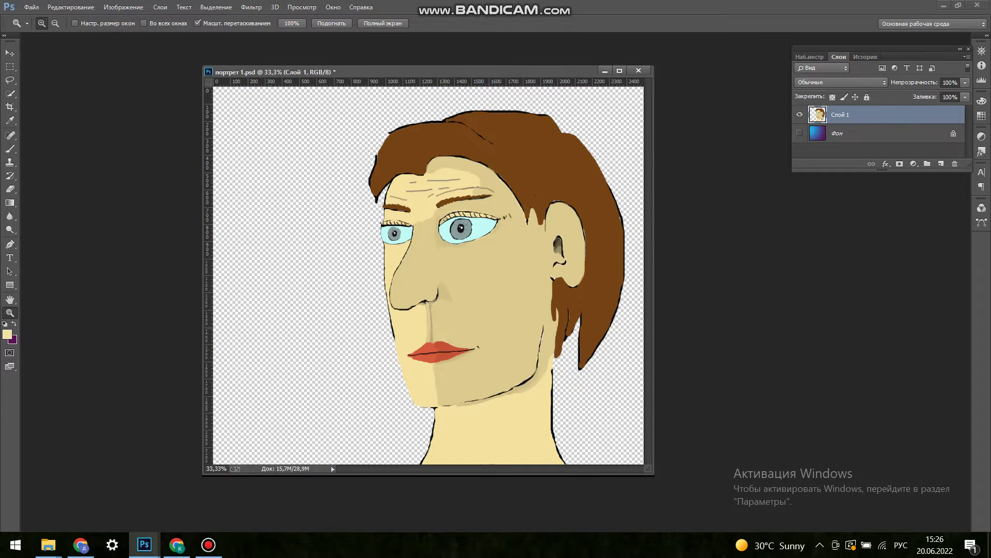
{"action": "left_click_drag", "start_coordinate": [472, 283], "coordinate": [496, 283]}
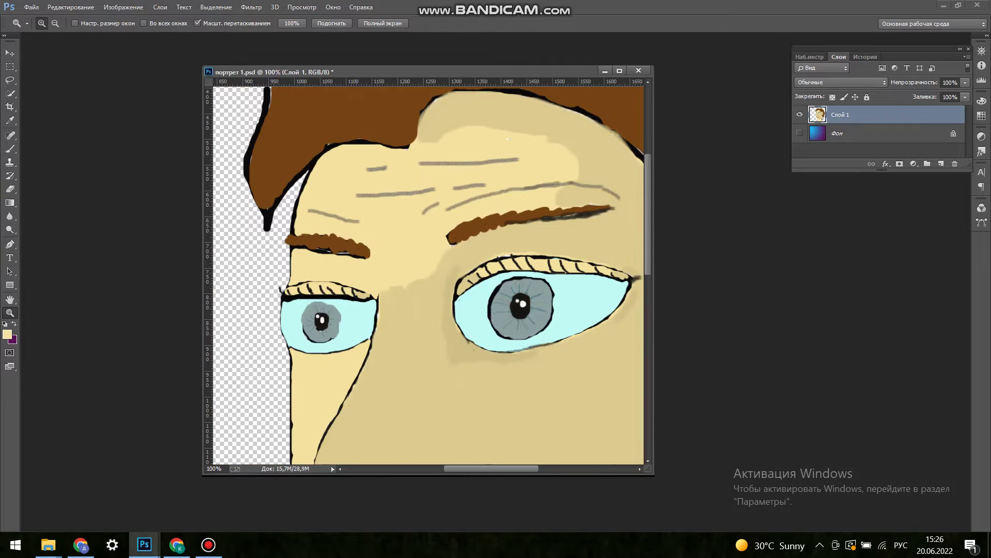
{"action": "key", "text": "i"}
{"action": "left_click", "coordinate": [383, 161]}
{"action": "key", "text": "b"}
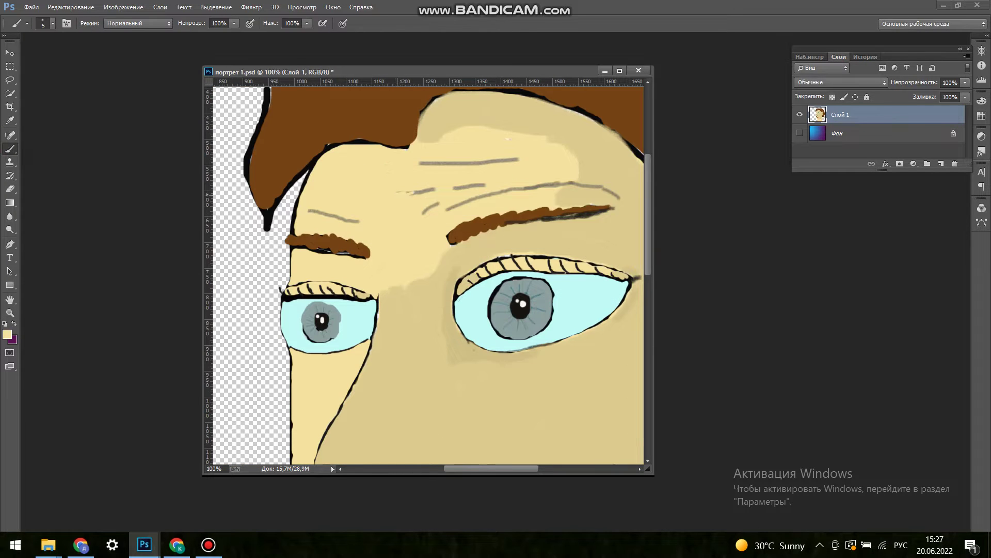
Paint over the grey forehead wrinkle lines with an 11 px beige brush
{"action": "left_click", "coordinate": [27, 23]}
{"action": "left_click_drag", "start_coordinate": [15, 51], "coordinate": [18, 51]}
{"action": "left_click_drag", "start_coordinate": [423, 209], "coordinate": [439, 204]}
{"action": "left_click_drag", "start_coordinate": [453, 187], "coordinate": [519, 160]}
{"action": "left_click_drag", "start_coordinate": [447, 209], "coordinate": [568, 185]}
{"action": "left_click_drag", "start_coordinate": [359, 221], "coordinate": [308, 210]}
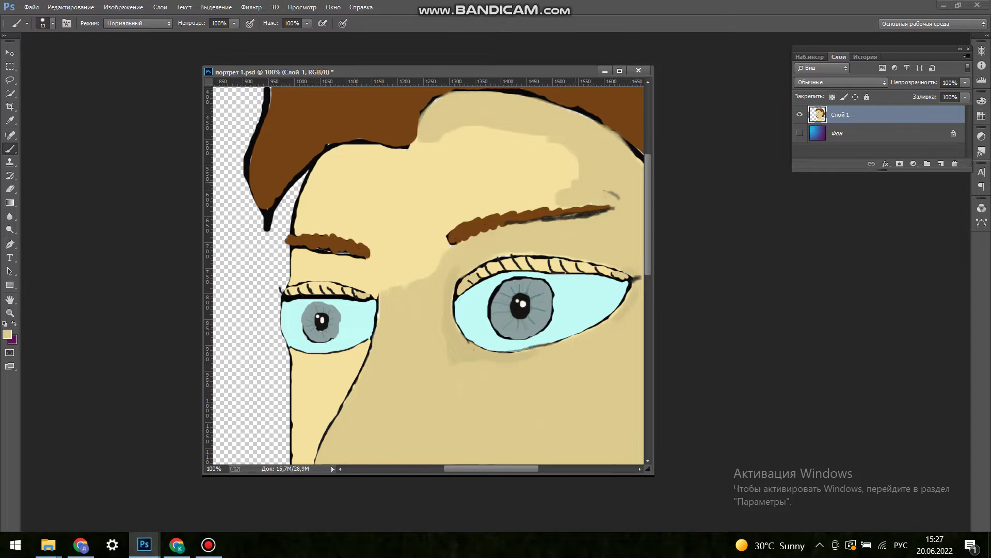
{"action": "scroll", "coordinate": [429, 274], "scroll_direction": "down", "scroll_amount": 1}
Try lightening near the eye with the Dodge tool, then undo it
{"action": "right_click", "coordinate": [401, 196]}
{"action": "key", "text": "z"}
{"action": "left_click", "coordinate": [289, 258], "text": "alt"}
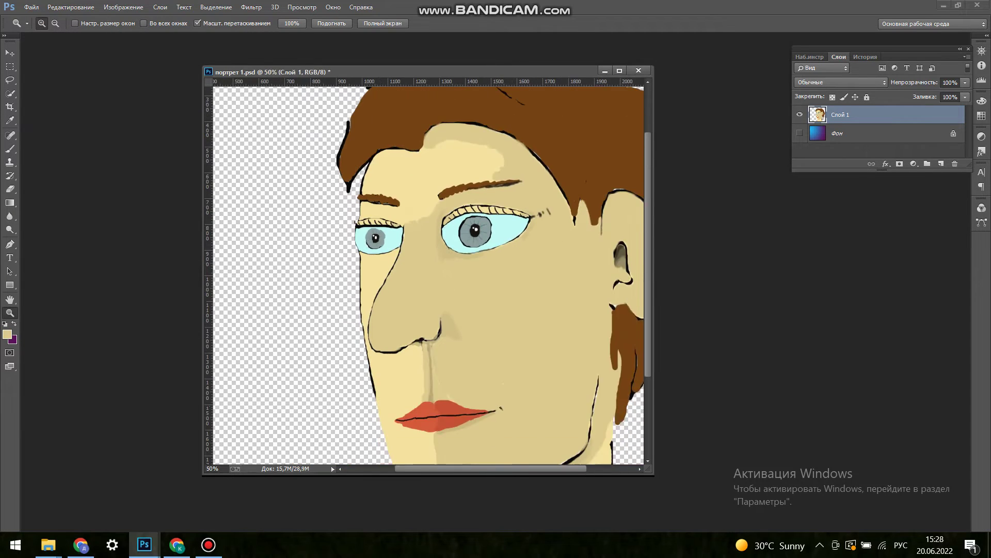
{"action": "key", "text": "i"}
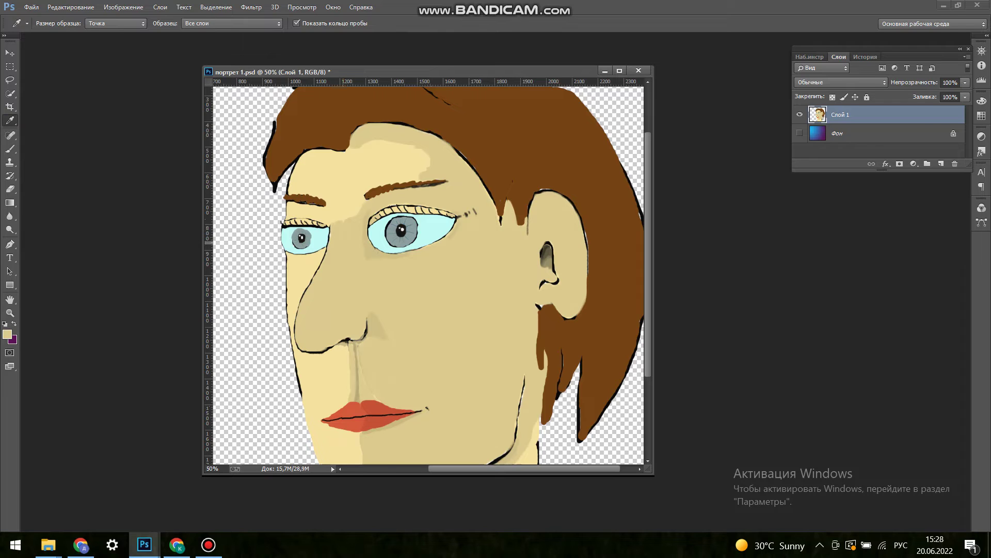
{"action": "scroll", "coordinate": [428, 274], "scroll_direction": "up", "scroll_amount": 1}
{"action": "key", "text": "o"}
{"action": "left_click", "coordinate": [71, 7]}
{"action": "left_click", "coordinate": [77, 42]}
{"action": "scroll", "coordinate": [428, 274], "scroll_direction": "up", "scroll_amount": 1}
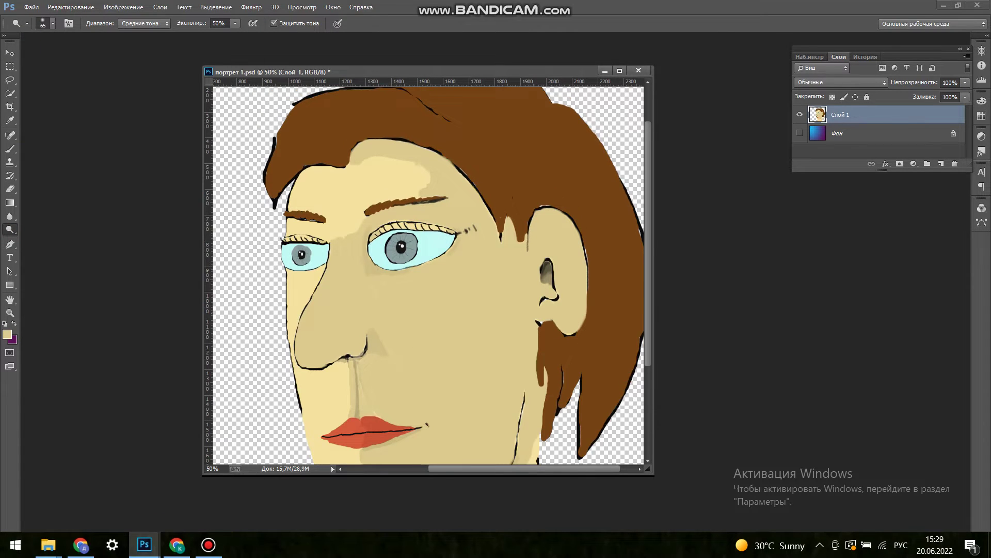
{"action": "scroll", "coordinate": [428, 273], "scroll_direction": "up", "scroll_amount": 4}
Zoom in on the eyes and switch to a black brush
{"action": "key", "text": "z"}
{"action": "key", "text": "ctrl+plus"}
{"action": "key", "text": "ctrl+plus"}
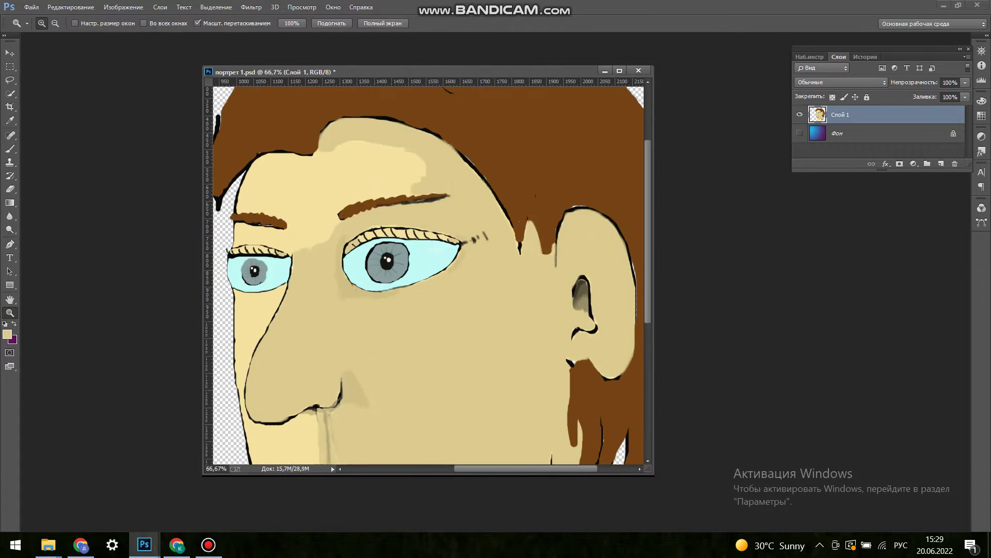
{"action": "scroll", "coordinate": [429, 274], "scroll_direction": "right", "scroll_amount": 2}
{"action": "key", "text": "b"}
{"action": "left_click", "coordinate": [52, 23]}
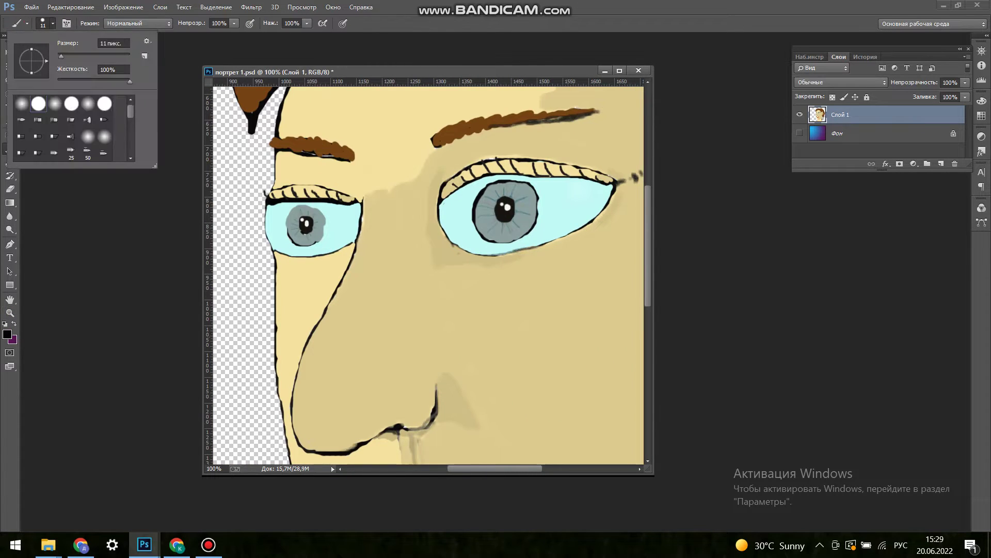
Thicken the eye edge and bottom-of-nose outlines with a 10 px black brush
{"action": "type", "text": "10"}
{"action": "key", "text": "Return"}
{"action": "left_click_drag", "start_coordinate": [361, 205], "coordinate": [355, 158]}
{"action": "scroll", "coordinate": [429, 274], "scroll_direction": "down", "scroll_amount": 3}
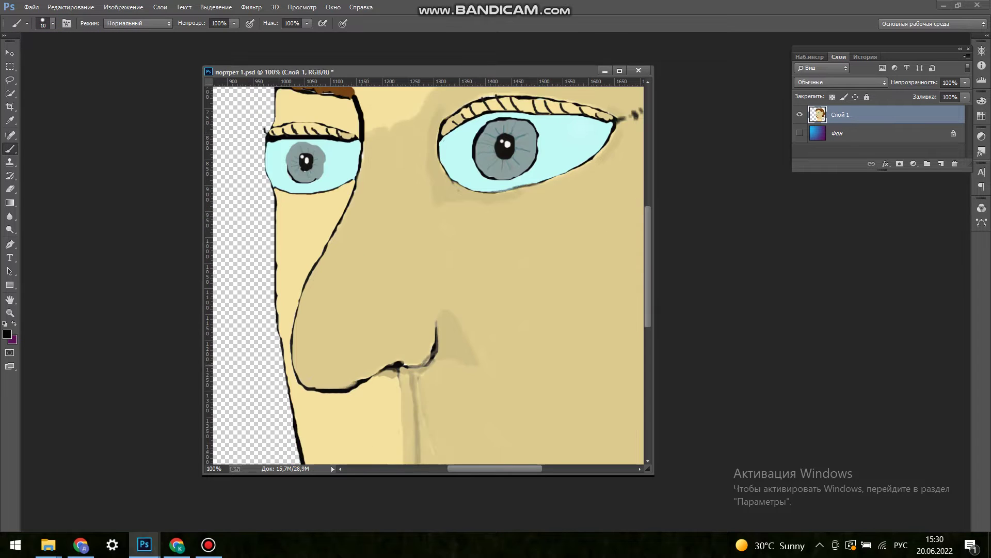
{"action": "left_click_drag", "start_coordinate": [415, 364], "coordinate": [336, 386]}
Adjust the brush size to 7, 8 and then 4 px, and zoom in on the left eye
{"action": "left_click", "coordinate": [52, 24]}
{"action": "type", "text": "7"}
{"action": "key", "text": "Return"}
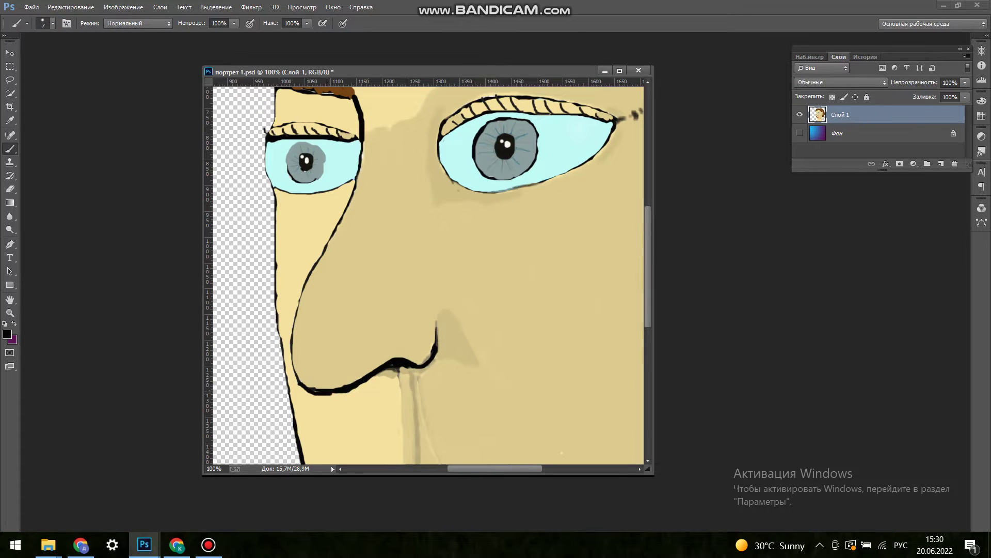
{"action": "scroll", "coordinate": [429, 274], "scroll_direction": "up", "scroll_amount": 1}
{"action": "scroll", "coordinate": [428, 274], "scroll_direction": "up", "scroll_amount": 2}
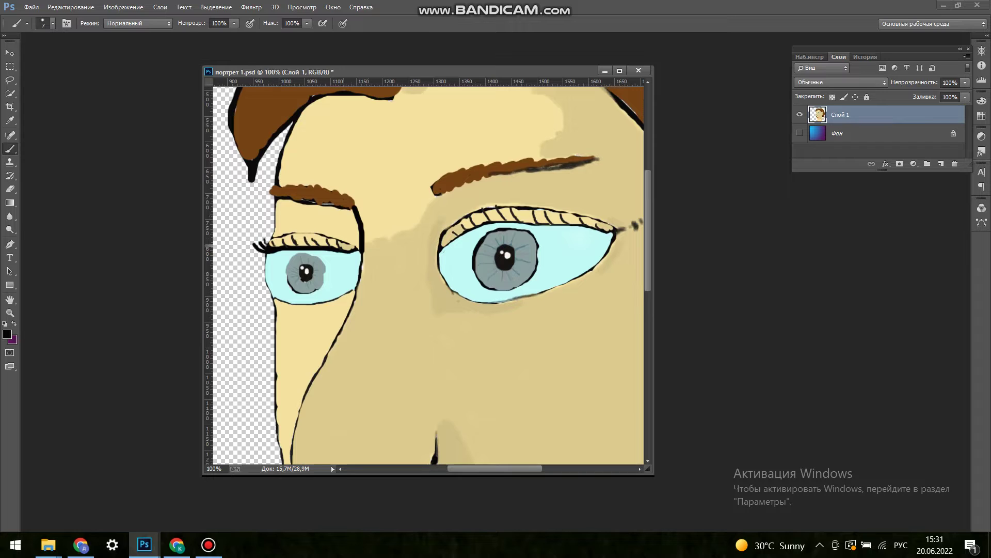
{"action": "key", "text": "bracketright"}
{"action": "left_click", "coordinate": [52, 23]}
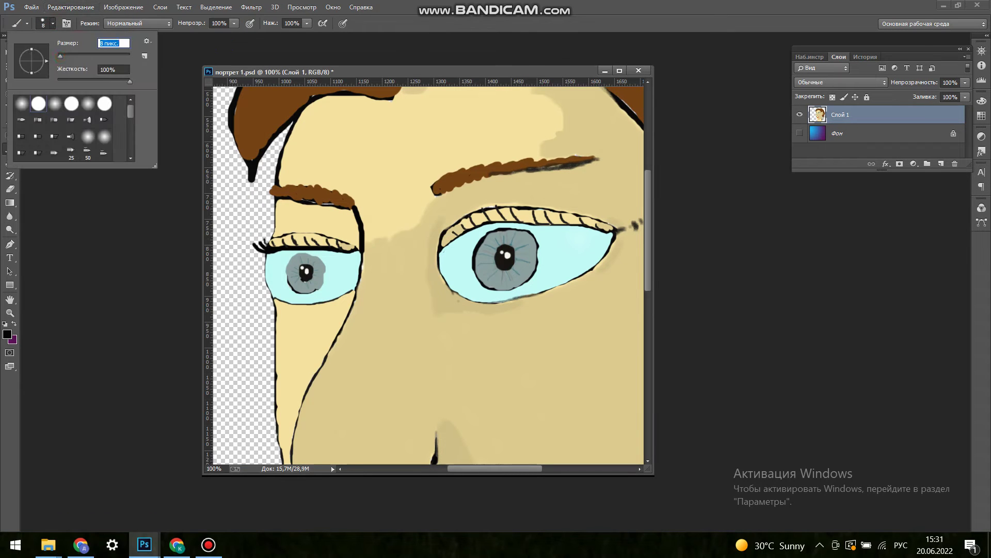
{"action": "key", "text": "Return"}
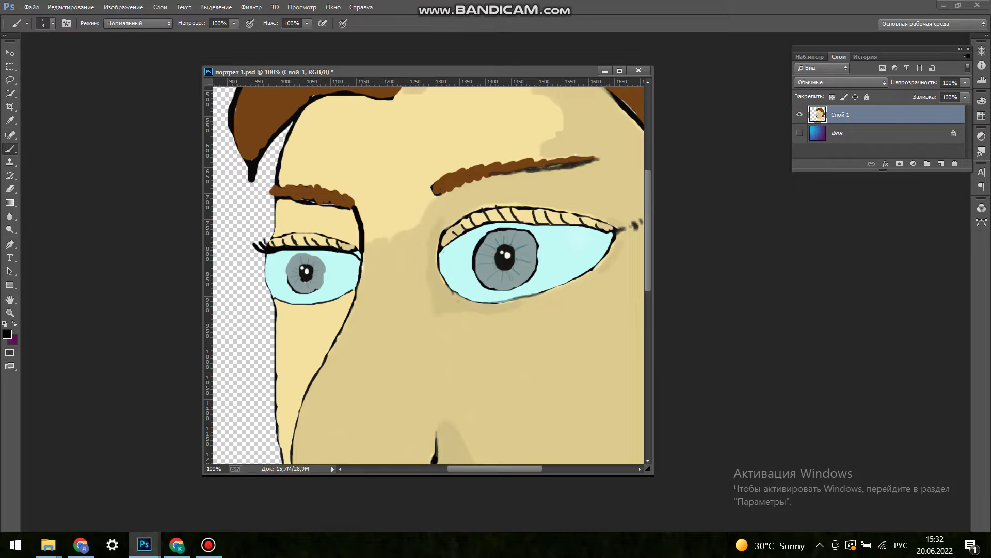
{"action": "key", "text": "alt+e"}
{"action": "key", "text": "Escape"}
{"action": "key", "text": "o"}
{"action": "key", "text": "ctrl+equal"}
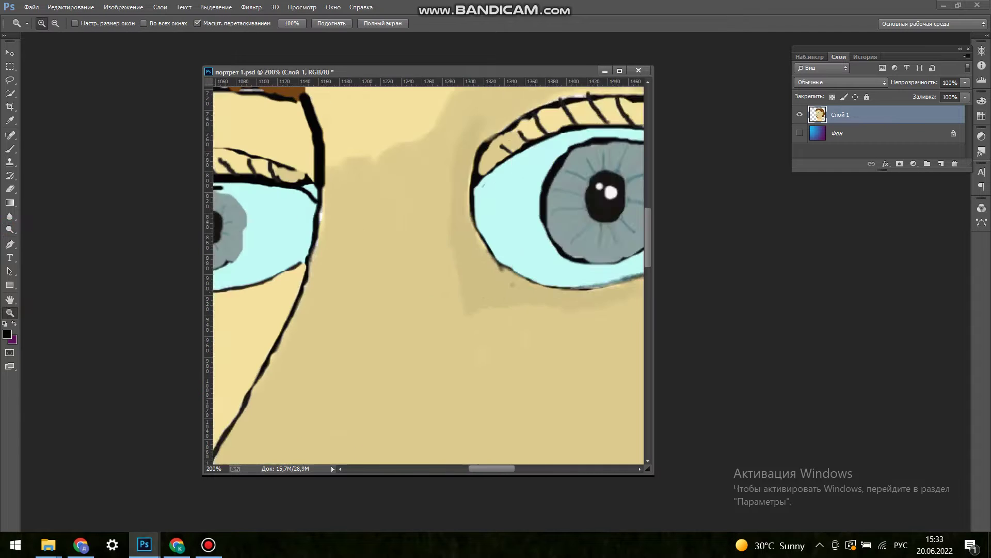
Thicken the lower outline of the right eye's iris in black
{"action": "scroll", "coordinate": [429, 274], "scroll_direction": "left", "scroll_amount": 3}
{"action": "key", "text": "b"}
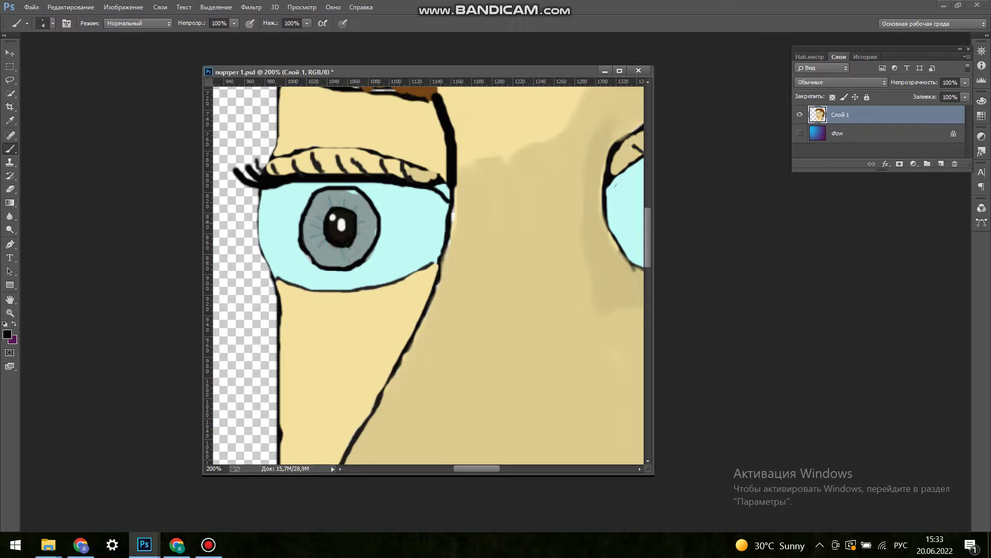
{"action": "scroll", "coordinate": [428, 274], "scroll_direction": "right", "scroll_amount": 3}
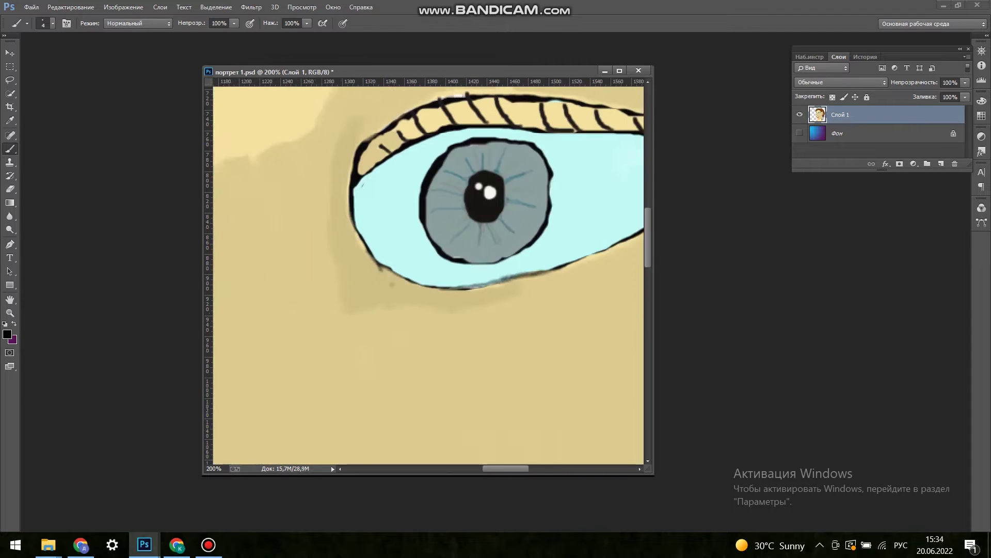
{"action": "scroll", "coordinate": [429, 273], "scroll_direction": "right", "scroll_amount": 2}
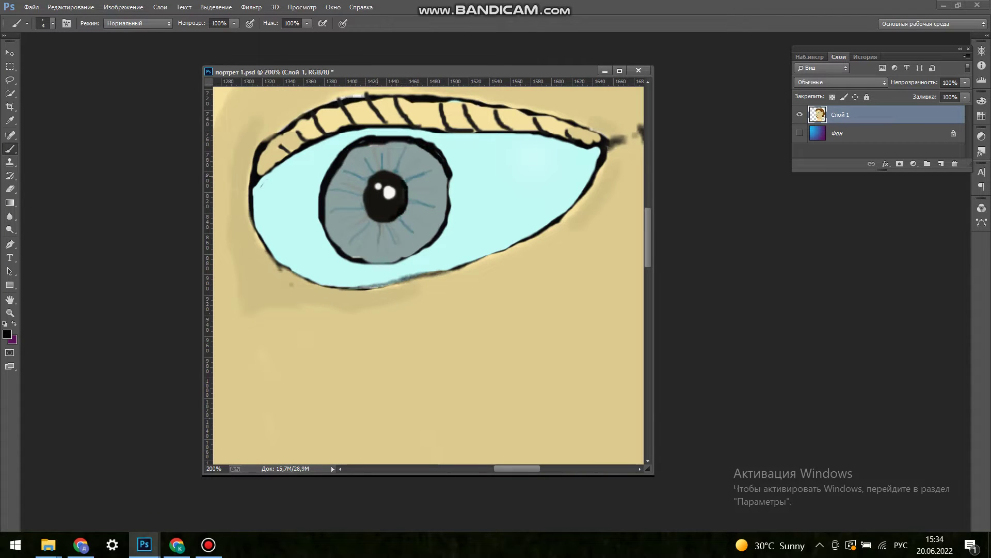
{"action": "left_click_drag", "start_coordinate": [344, 252], "coordinate": [425, 248]}
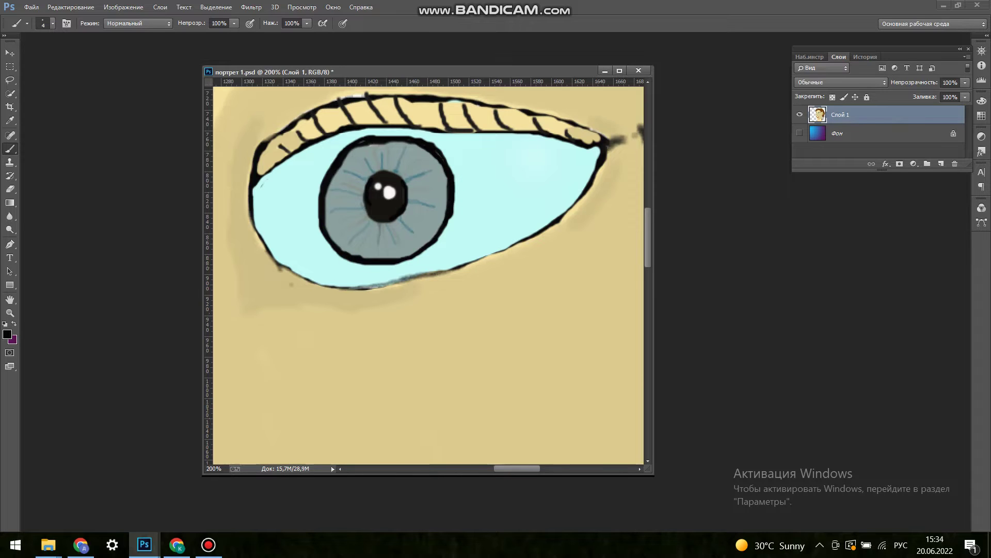
{"action": "scroll", "coordinate": [428, 274], "scroll_direction": "up", "scroll_amount": 2}
Cover the old upper lashes with beige and draw six new black lashes toward the outer corner
{"action": "left_click", "coordinate": [351, 165], "text": "alt"}
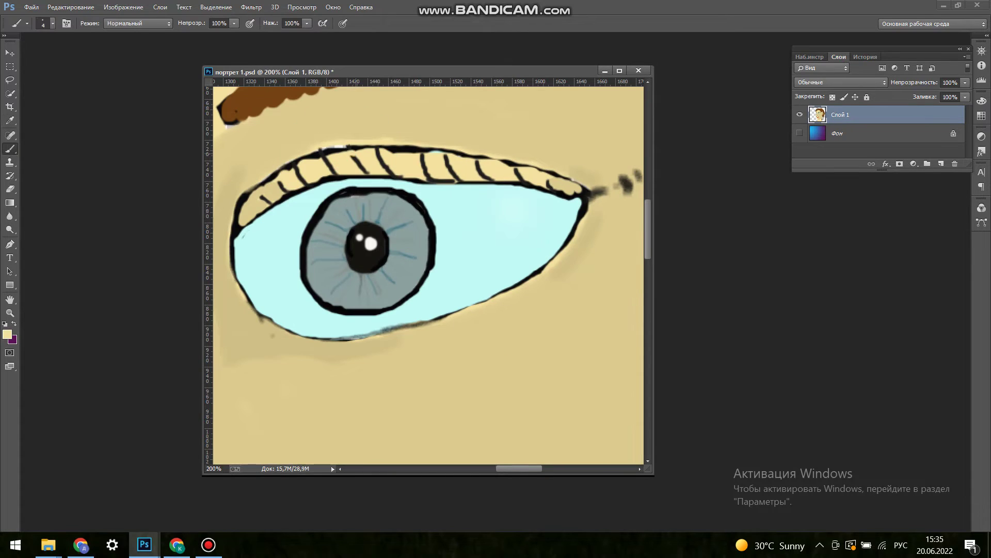
{"action": "left_click_drag", "start_coordinate": [351, 164], "coordinate": [576, 188]}
{"action": "mouse_move", "coordinate": [314, 147]}
{"action": "left_mouse_down"}
{"action": "mouse_move", "coordinate": [402, 139]}
{"action": "mouse_move", "coordinate": [362, 177]}
{"action": "left_mouse_up"}
{"action": "left_click", "coordinate": [362, 178], "text": "alt"}
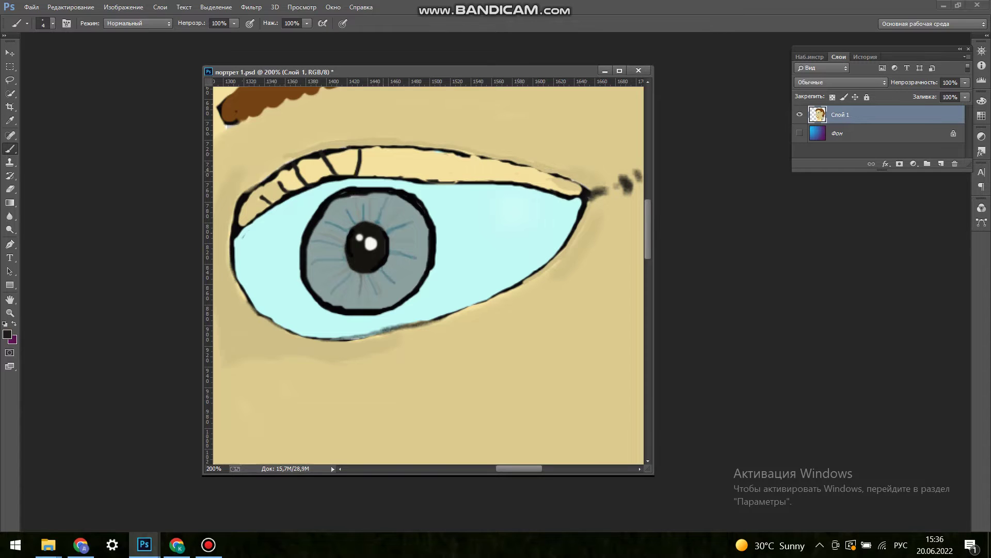
{"action": "left_click_drag", "start_coordinate": [392, 148], "coordinate": [389, 178]}
{"action": "left_click_drag", "start_coordinate": [428, 151], "coordinate": [413, 178]}
{"action": "left_click_drag", "start_coordinate": [455, 155], "coordinate": [438, 180]}
{"action": "mouse_move", "coordinate": [530, 167]}
{"action": "left_mouse_down"}
{"action": "mouse_move", "coordinate": [519, 182]}
{"action": "mouse_move", "coordinate": [541, 184]}
{"action": "left_mouse_up"}
{"action": "left_click_drag", "start_coordinate": [569, 177], "coordinate": [557, 187]}
{"action": "left_click_drag", "start_coordinate": [585, 181], "coordinate": [573, 192]}
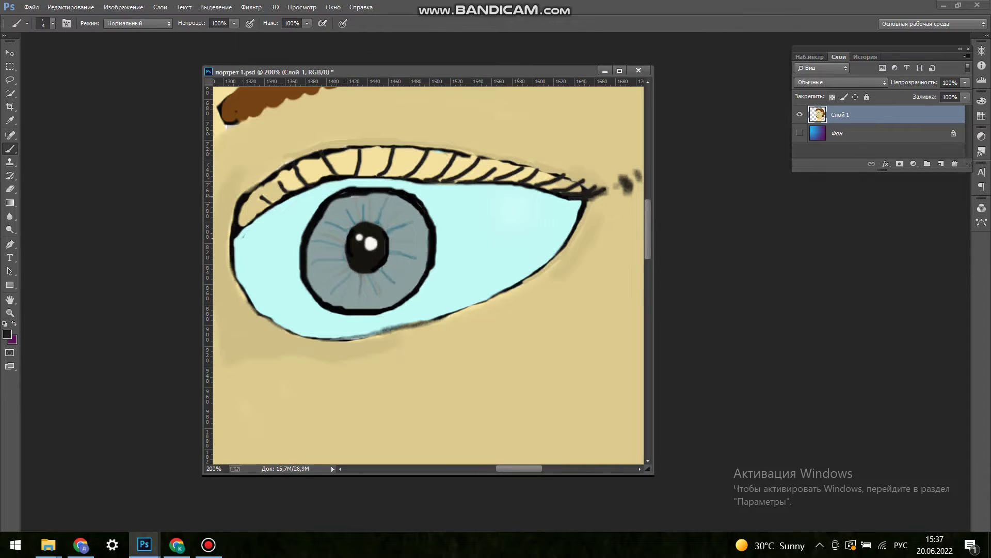
Add four black lashes at the left eye's inner corner
{"action": "scroll", "coordinate": [434, 237], "scroll_direction": "left", "scroll_amount": 3}
{"action": "scroll", "coordinate": [434, 238], "scroll_direction": "left", "scroll_amount": 3}
{"action": "left_click_drag", "start_coordinate": [257, 226], "coordinate": [248, 207]}
{"action": "left_click_drag", "start_coordinate": [263, 225], "coordinate": [255, 207]}
{"action": "left_click_drag", "start_coordinate": [269, 225], "coordinate": [262, 209]}
{"action": "left_click_drag", "start_coordinate": [299, 221], "coordinate": [292, 205]}
{"action": "left_click", "coordinate": [443, 267], "text": "alt"}
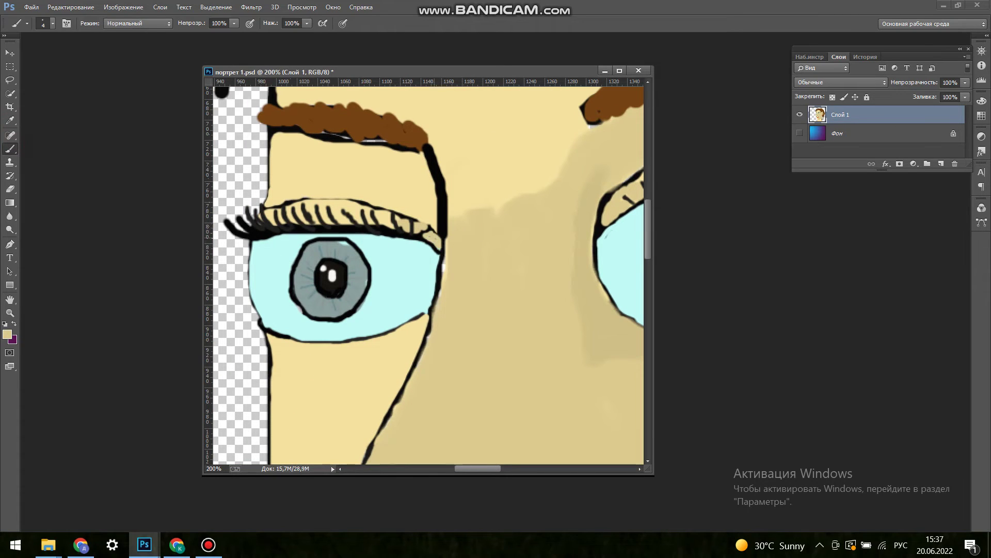
Sample the iris grey, adjust it in the Color Picker, and paint fine streaks in both irises
{"action": "left_click", "coordinate": [413, 244], "text": "alt"}
{"action": "left_click", "coordinate": [7, 334]}
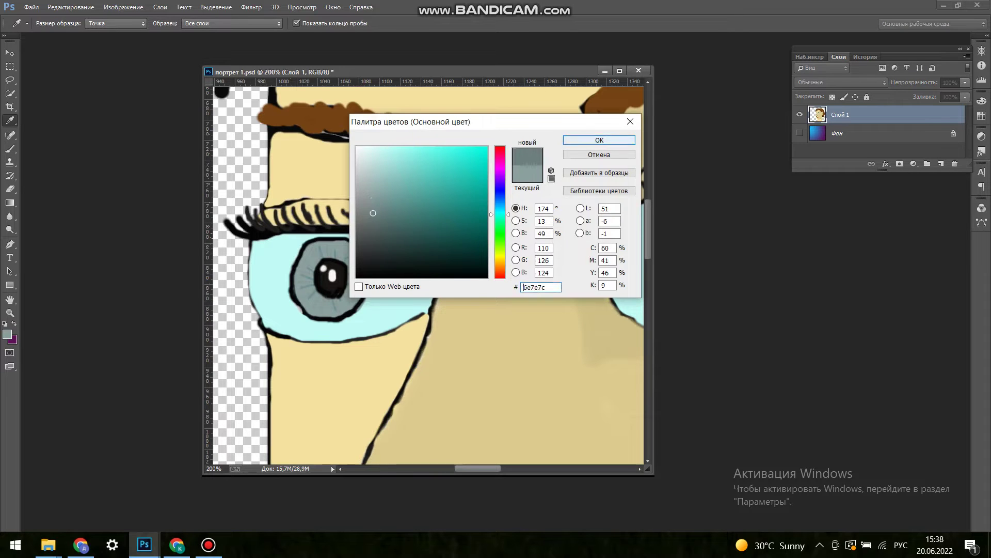
{"action": "left_click", "coordinate": [599, 138]}
{"action": "left_click_drag", "start_coordinate": [306, 258], "coordinate": [297, 277]}
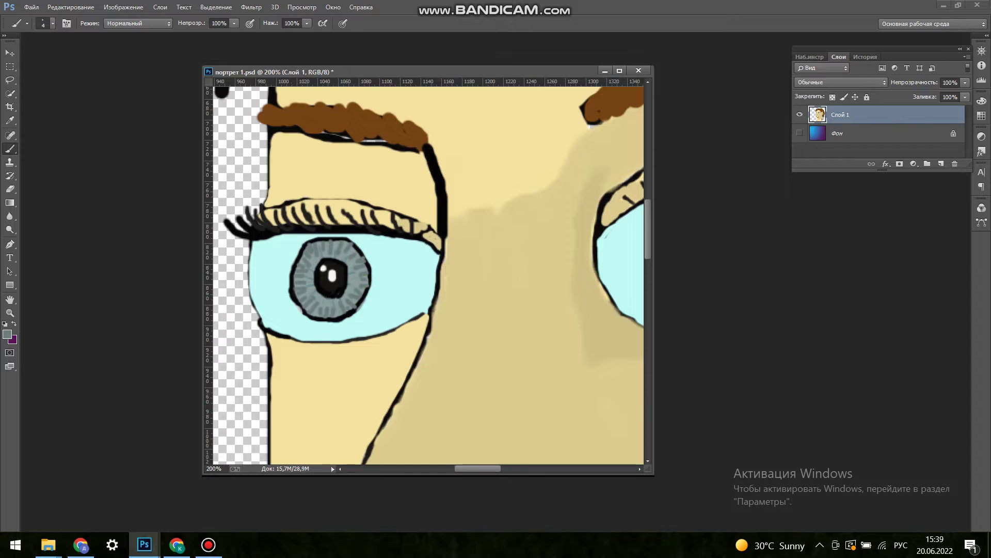
{"action": "scroll", "coordinate": [347, 309], "scroll_direction": "right", "scroll_amount": 5}
{"action": "left_click_drag", "start_coordinate": [532, 193], "coordinate": [509, 212]}
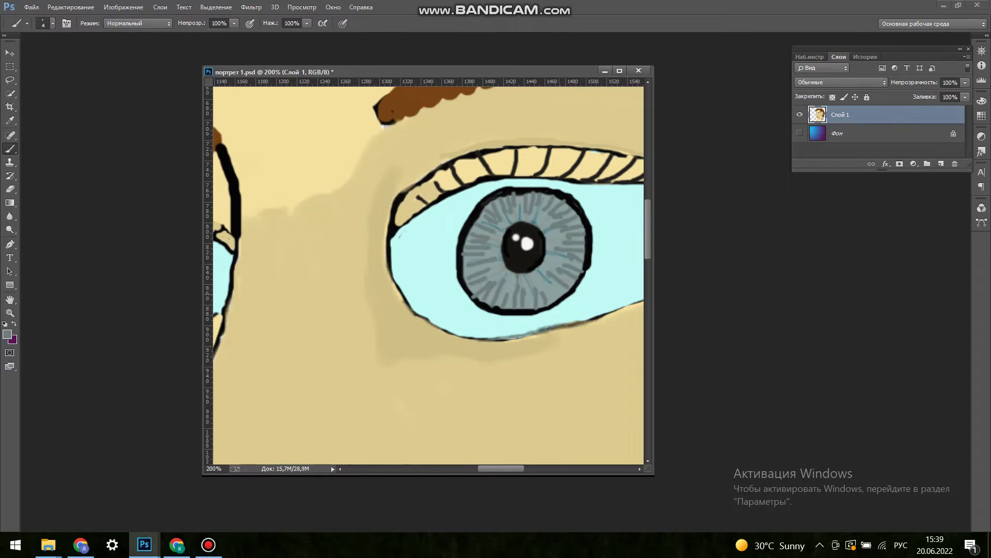
Stroke a beige line along the right eye's lower lid edge, then zoom back out toward the whole face
{"action": "right_click", "coordinate": [302, 268]}
{"action": "key", "text": "Escape"}
{"action": "key", "text": "z"}
{"action": "left_click", "coordinate": [423, 274], "text": "alt"}
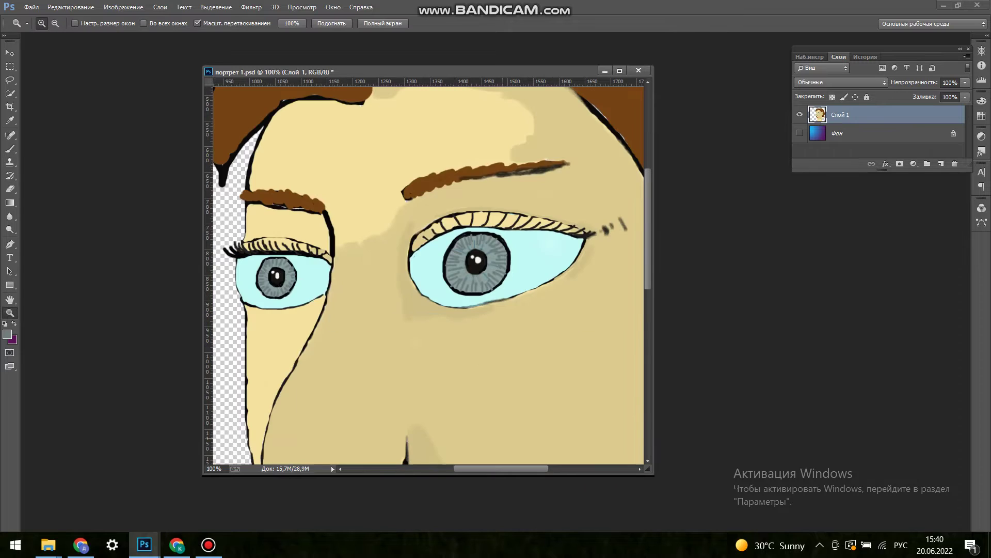
{"action": "left_click", "coordinate": [10, 149]}
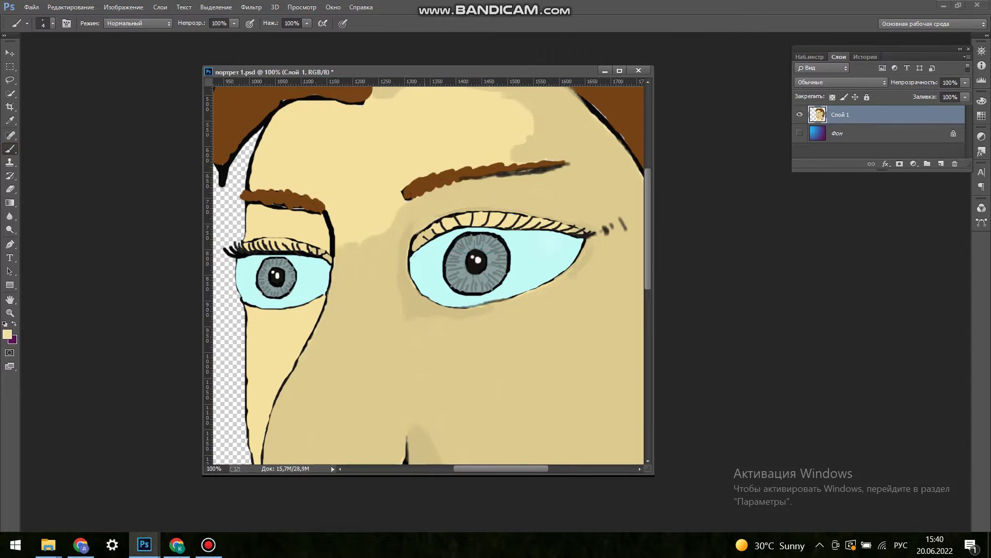
{"action": "left_click", "coordinate": [566, 284], "text": "ctrl"}
{"action": "left_click_drag", "start_coordinate": [292, 318], "coordinate": [439, 341]}
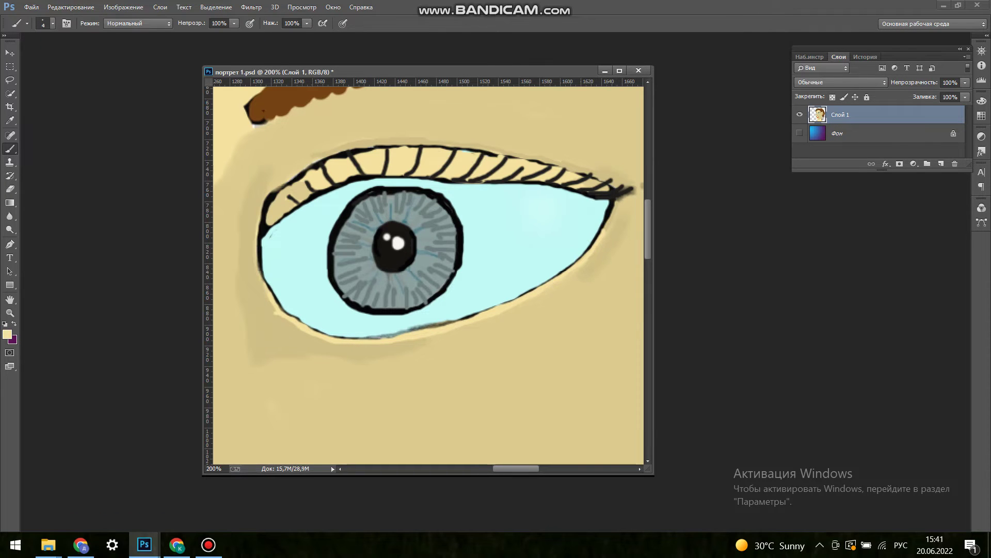
{"action": "left_click", "coordinate": [9, 312]}
{"action": "right_click", "coordinate": [400, 380]}
{"action": "left_click", "coordinate": [455, 425]}
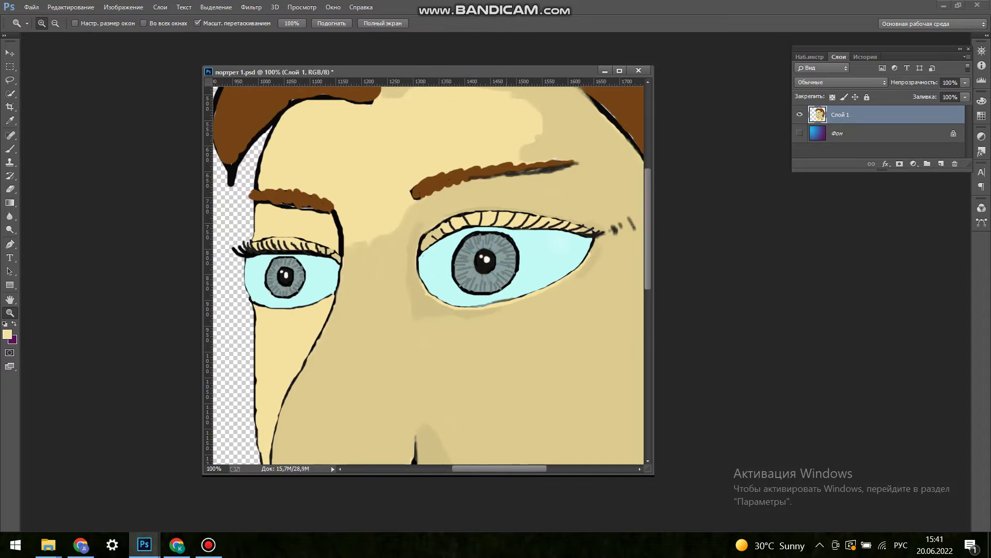
{"action": "right_click", "coordinate": [491, 378]}
At 50% zoom, paint over the stray chin lines with a 24 px beige brush
{"action": "left_click", "coordinate": [542, 458]}
{"action": "scroll", "coordinate": [429, 274], "scroll_direction": "down", "scroll_amount": 1}
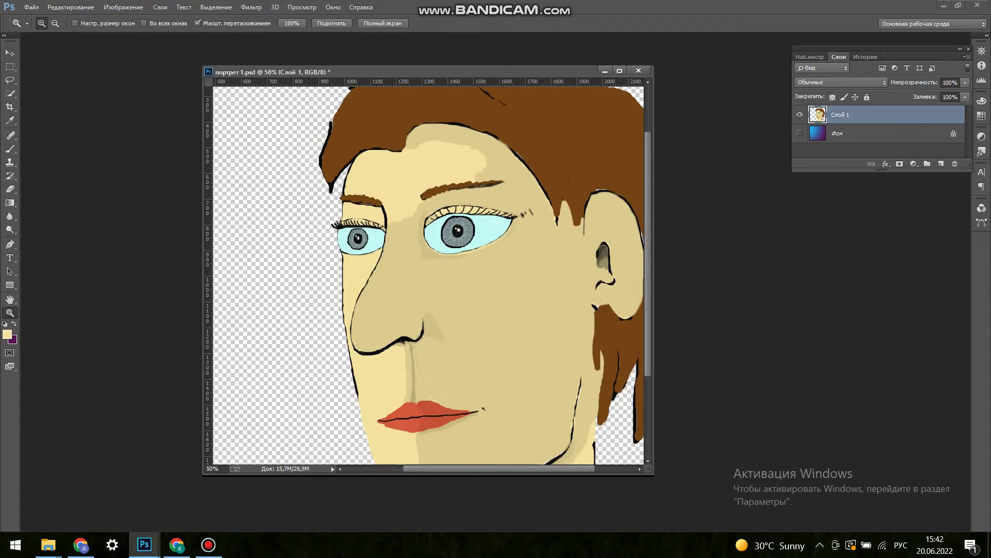
{"action": "key", "text": "i"}
{"action": "key", "text": "b"}
{"action": "scroll", "coordinate": [428, 273], "scroll_direction": "down", "scroll_amount": 1}
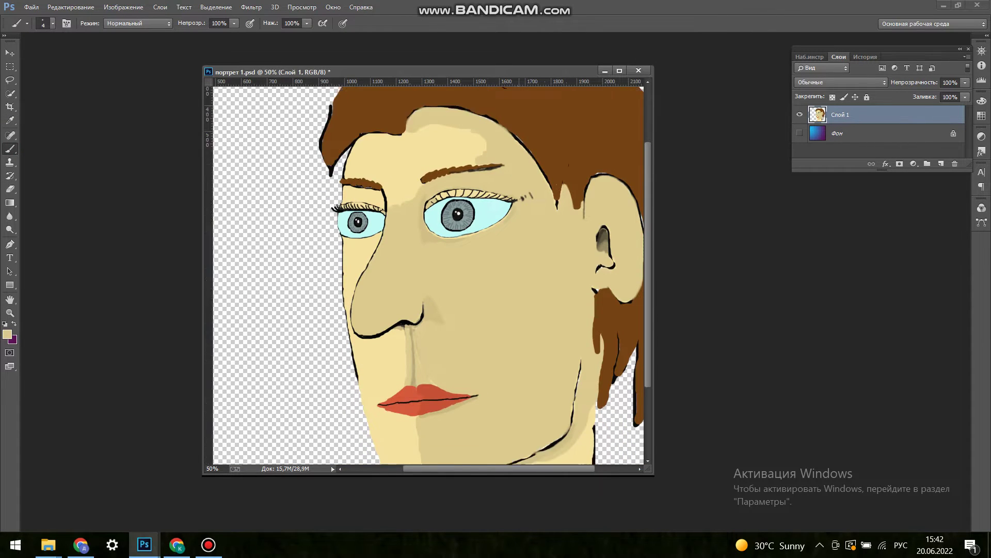
{"action": "scroll", "coordinate": [429, 274], "scroll_direction": "down", "scroll_amount": 2}
{"action": "key", "text": "bracketright"}
{"action": "key", "text": "bracketright"}
{"action": "key", "text": "bracketright"}
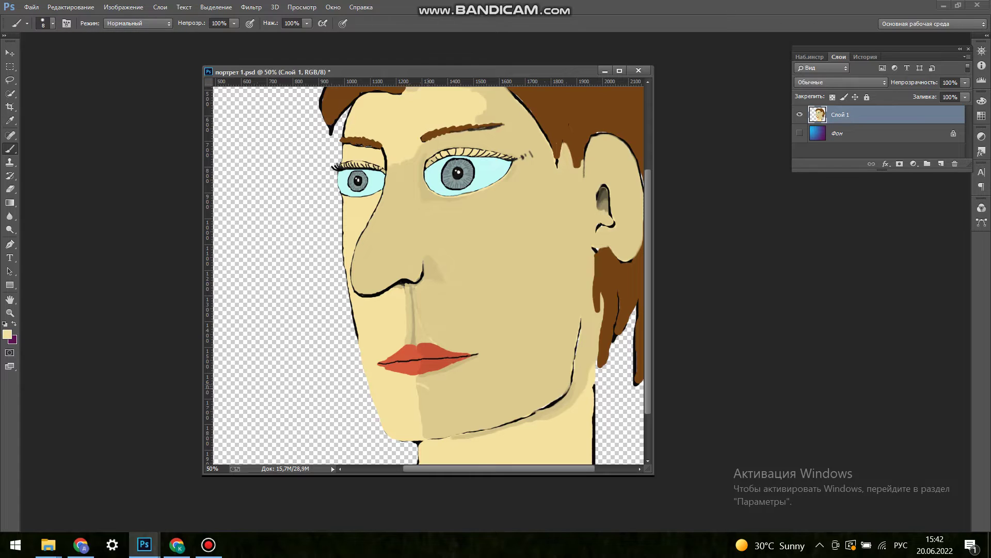
{"action": "left_click", "coordinate": [52, 23]}
{"action": "left_click_drag", "start_coordinate": [103, 43], "coordinate": [124, 43]}
{"action": "left_click_drag", "start_coordinate": [431, 388], "coordinate": [449, 436]}
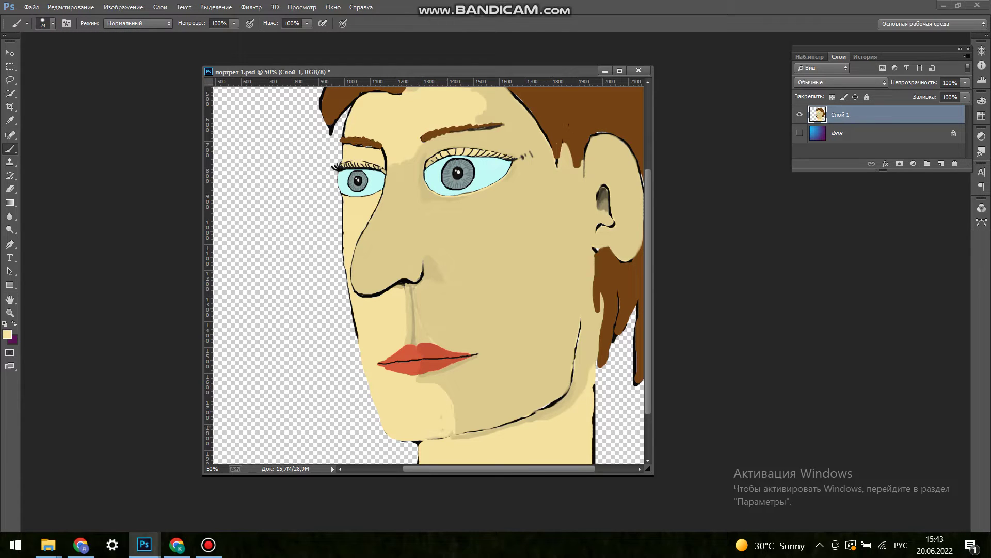
Add light skin highlights along the nose's left side and bridge and below the right eye
{"action": "left_click", "coordinate": [71, 7]}
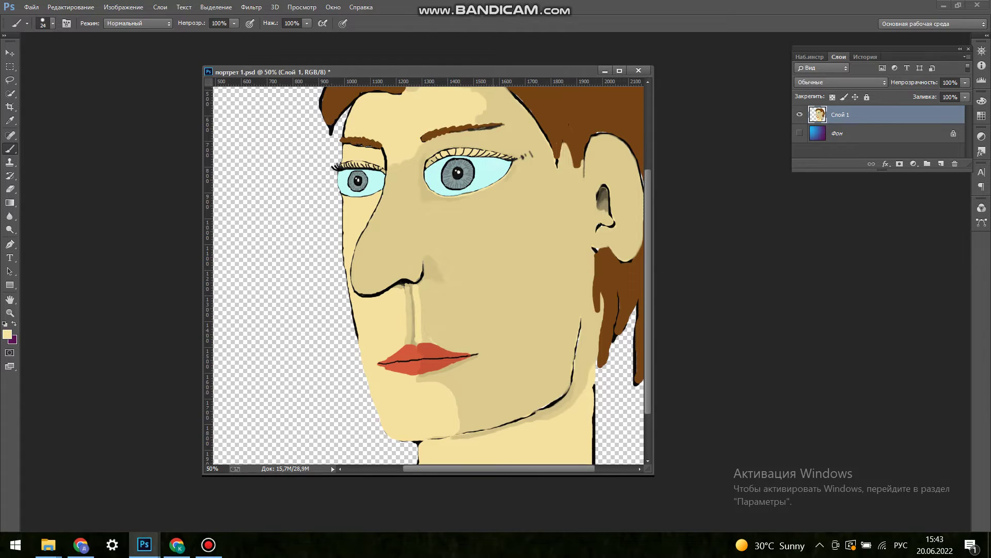
{"action": "mouse_move", "coordinate": [390, 178]}
{"action": "left_mouse_down"}
{"action": "mouse_move", "coordinate": [362, 289]}
{"action": "mouse_move", "coordinate": [374, 289]}
{"action": "mouse_move", "coordinate": [370, 271]}
{"action": "left_mouse_up"}
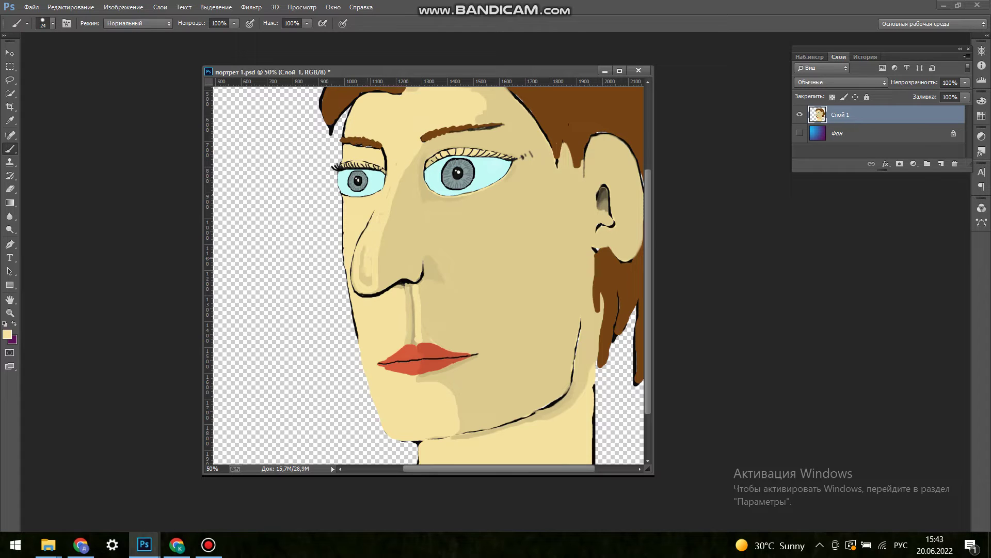
{"action": "scroll", "coordinate": [429, 274], "scroll_direction": "up", "scroll_amount": 1}
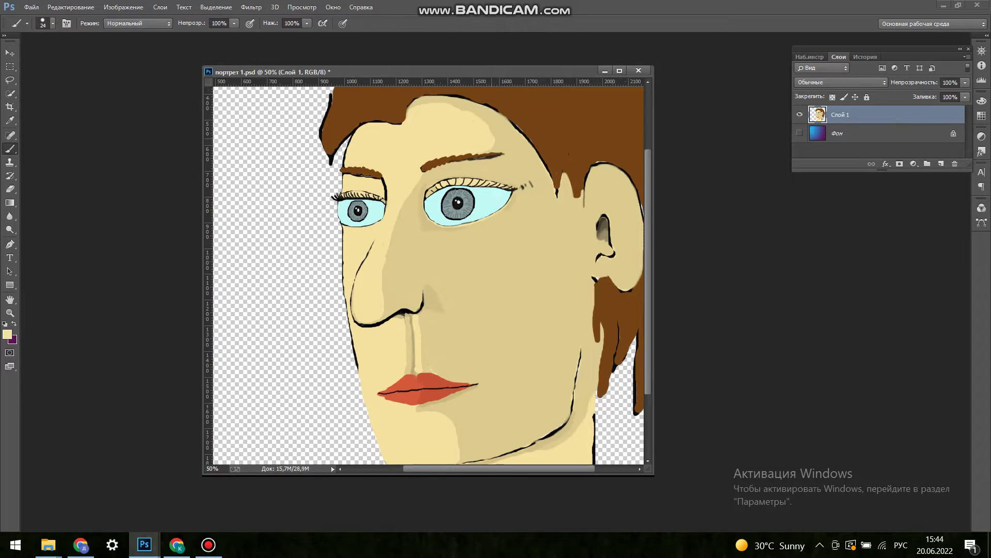
{"action": "left_click_drag", "start_coordinate": [437, 229], "coordinate": [481, 230]}
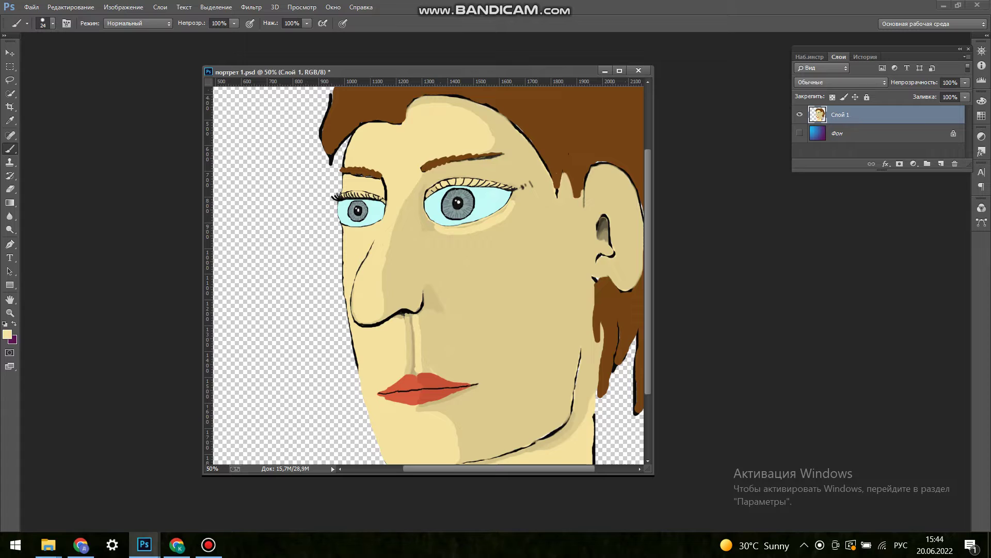
{"action": "left_click", "coordinate": [8, 335]}
{"action": "left_click", "coordinate": [582, 137]}
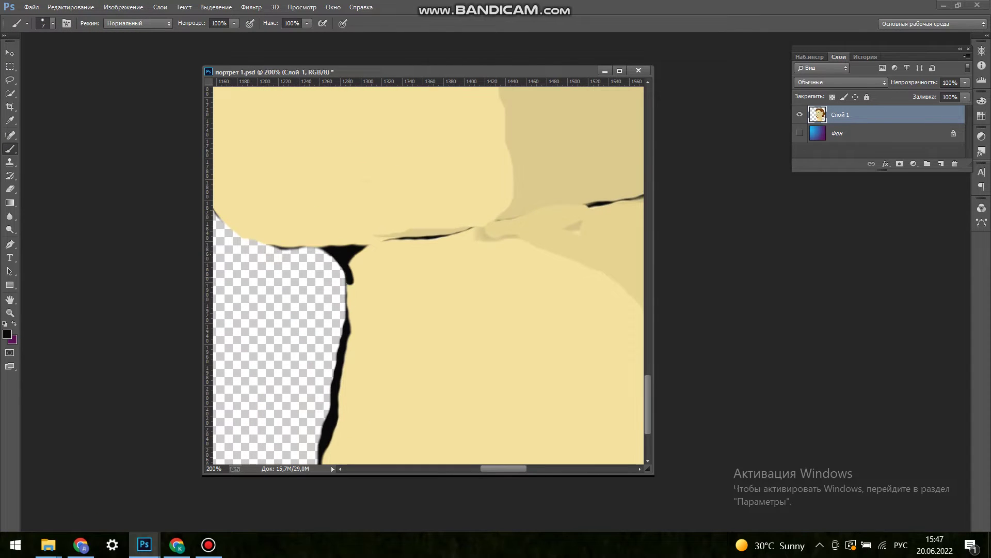
Trace thicker black outlines along the hair contours
{"action": "scroll", "coordinate": [486, 325], "scroll_direction": "right", "scroll_amount": 5}
{"action": "scroll", "coordinate": [486, 324], "scroll_direction": "right", "scroll_amount": 5}
{"action": "scroll", "coordinate": [485, 324], "scroll_direction": "up", "scroll_amount": 3}
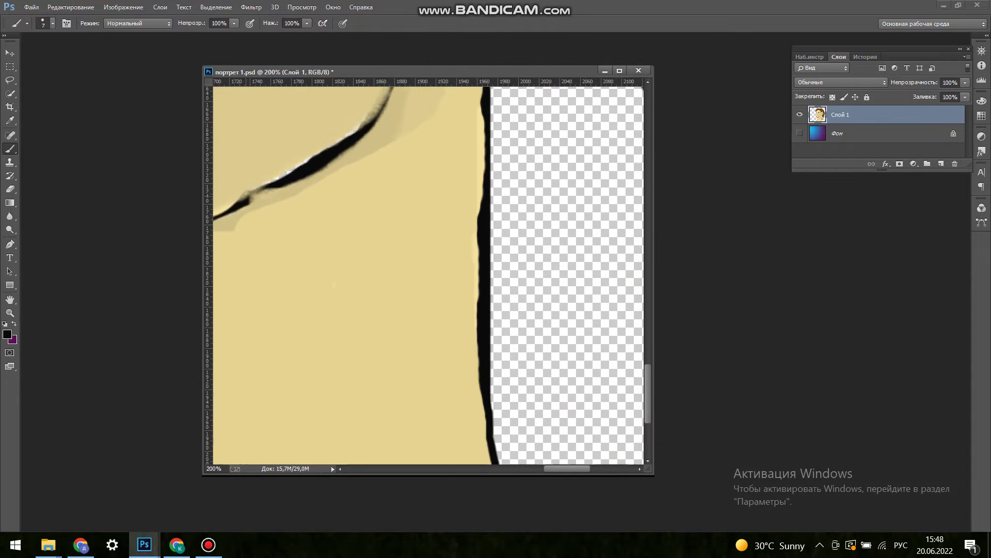
{"action": "scroll", "coordinate": [486, 324], "scroll_direction": "up", "scroll_amount": 3}
{"action": "scroll", "coordinate": [486, 324], "scroll_direction": "up", "scroll_amount": 3}
{"action": "scroll", "coordinate": [485, 325], "scroll_direction": "up", "scroll_amount": 3}
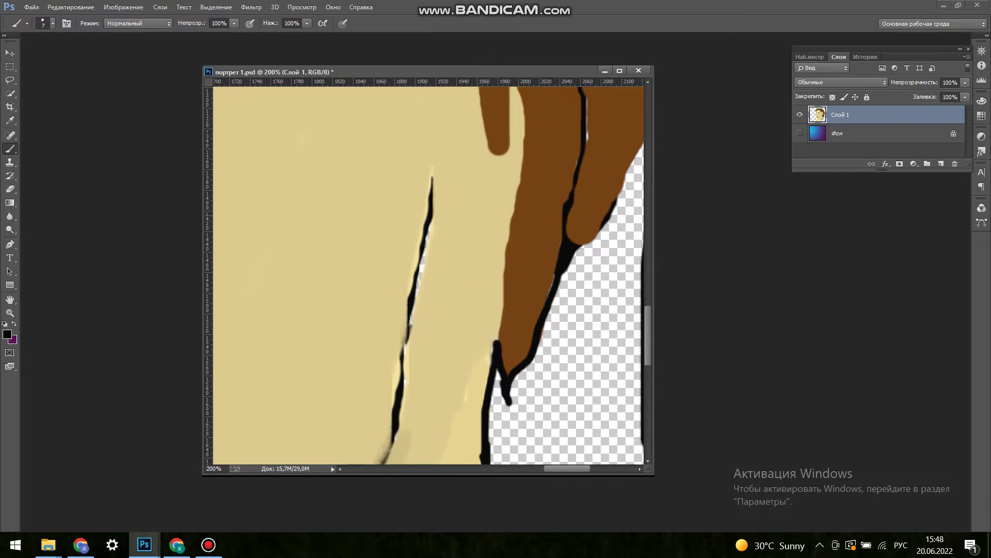
{"action": "scroll", "coordinate": [485, 324], "scroll_direction": "up", "scroll_amount": 1}
{"action": "scroll", "coordinate": [485, 324], "scroll_direction": "up", "scroll_amount": 3}
{"action": "left_click_drag", "start_coordinate": [521, 227], "coordinate": [503, 413]}
{"action": "left_click_drag", "start_coordinate": [489, 105], "coordinate": [508, 298]}
{"action": "left_click_drag", "start_coordinate": [519, 163], "coordinate": [509, 299]}
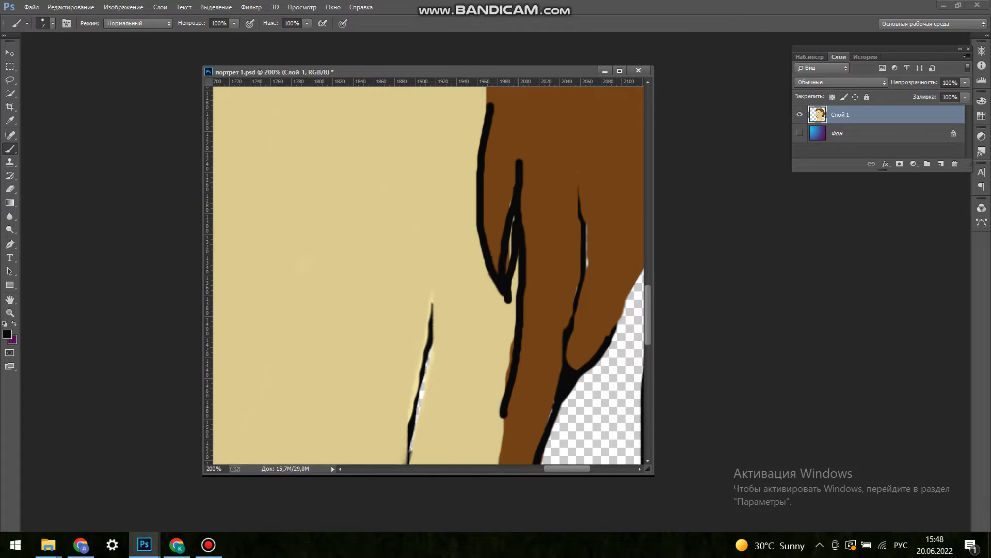
{"action": "scroll", "coordinate": [485, 324], "scroll_direction": "down", "scroll_amount": 4}
{"action": "scroll", "coordinate": [485, 324], "scroll_direction": "up", "scroll_amount": 7}
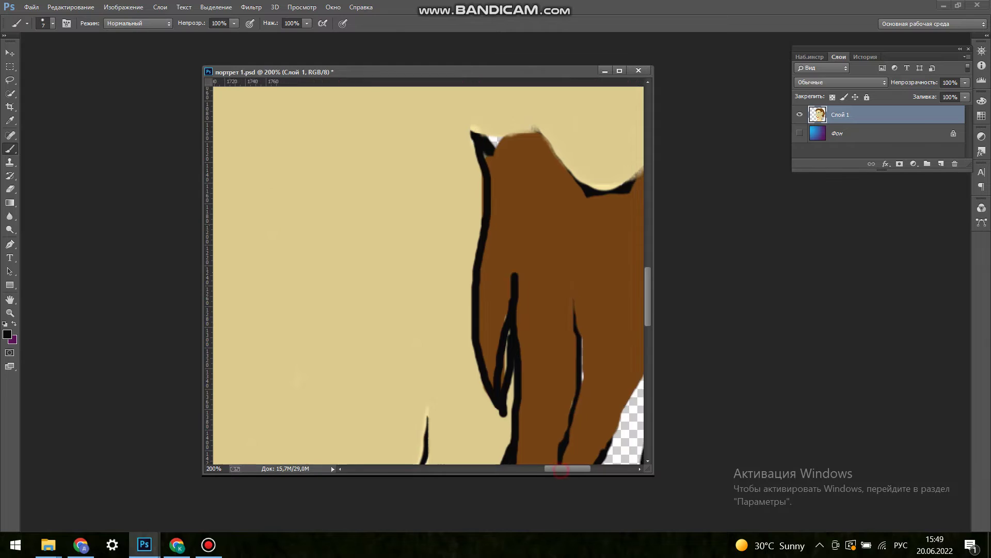
{"action": "scroll", "coordinate": [486, 324], "scroll_direction": "right", "scroll_amount": 5}
{"action": "scroll", "coordinate": [486, 324], "scroll_direction": "up", "scroll_amount": 4}
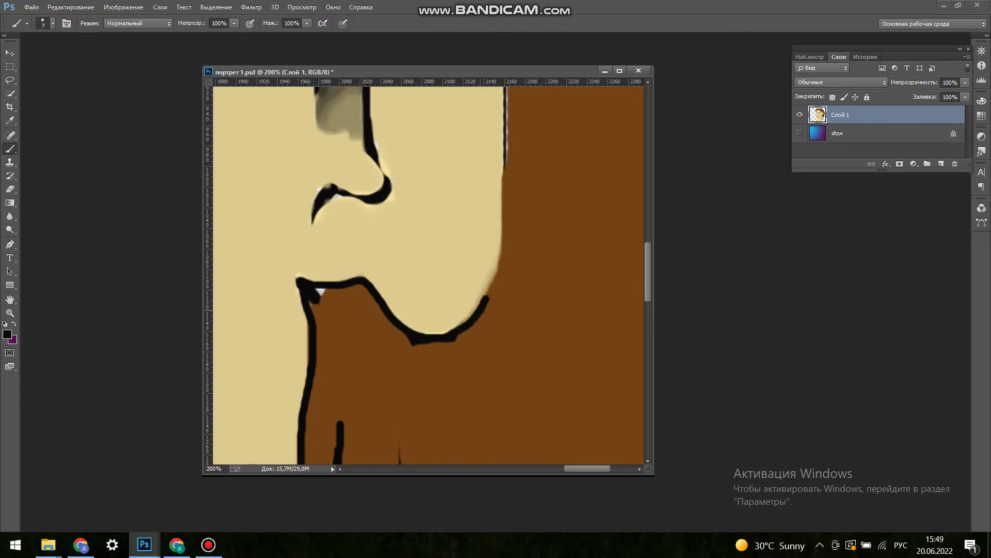
{"action": "scroll", "coordinate": [372, 252], "scroll_direction": "up", "scroll_amount": 3}
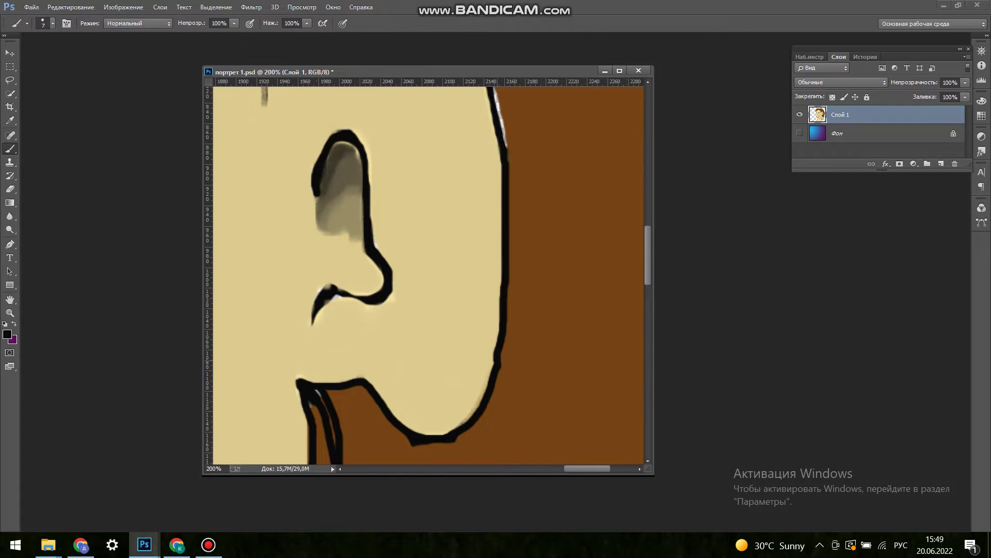
{"action": "scroll", "coordinate": [429, 274], "scroll_direction": "up", "scroll_amount": 6}
{"action": "scroll", "coordinate": [429, 274], "scroll_direction": "right", "scroll_amount": 5}
{"action": "scroll", "coordinate": [356, 214], "scroll_direction": "up", "scroll_amount": 5}
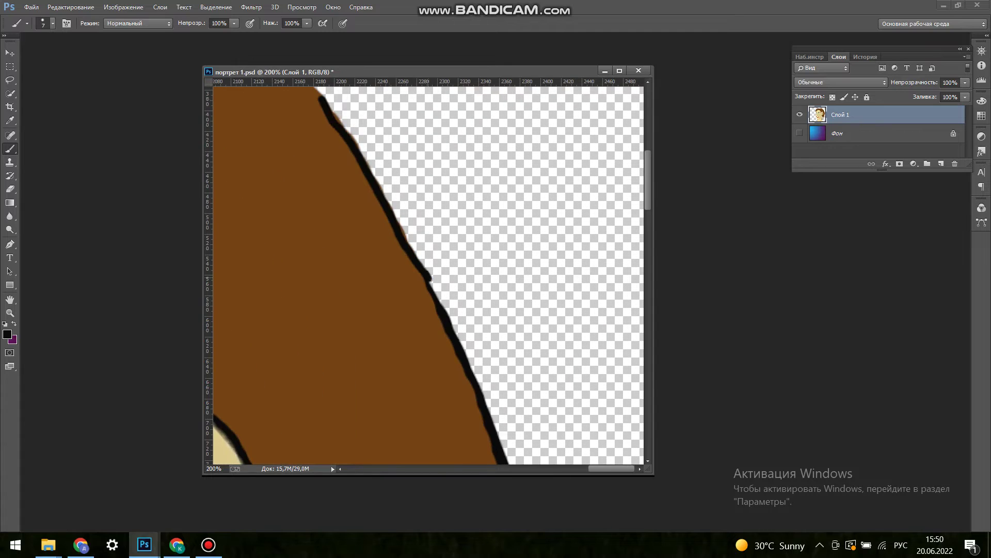
{"action": "scroll", "coordinate": [355, 214], "scroll_direction": "left", "scroll_amount": 5}
{"action": "scroll", "coordinate": [356, 214], "scroll_direction": "up", "scroll_amount": 3}
Thicken the top hair outline and add strand lines, undoing one stray stroke
{"action": "left_click_drag", "start_coordinate": [356, 214], "coordinate": [386, 254]}
{"action": "left_click_drag", "start_coordinate": [373, 210], "coordinate": [508, 340]}
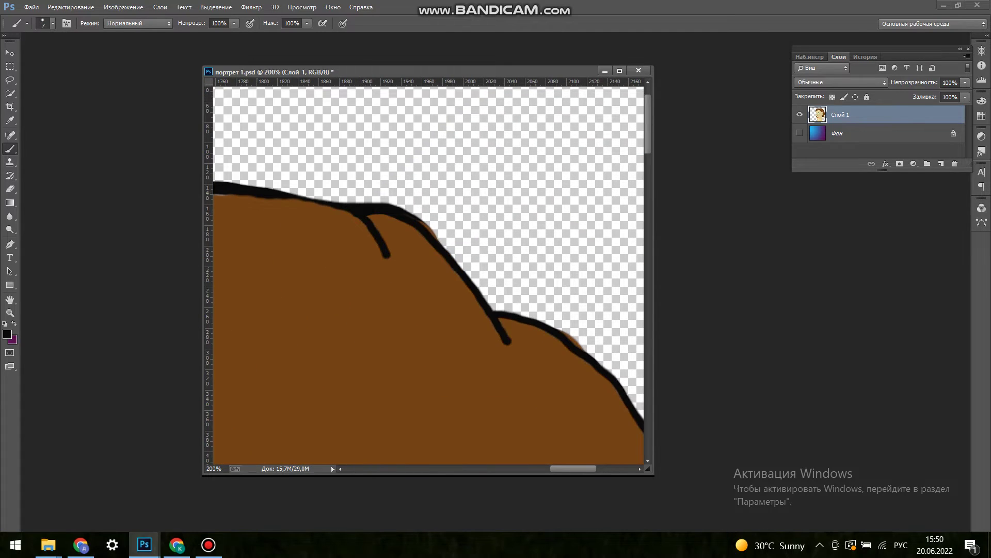
{"action": "scroll", "coordinate": [429, 274], "scroll_direction": "left", "scroll_amount": 7}
{"action": "mouse_move", "coordinate": [258, 235]}
{"action": "left_mouse_down"}
{"action": "mouse_move", "coordinate": [387, 258]}
{"action": "mouse_move", "coordinate": [581, 376]}
{"action": "left_mouse_up"}
{"action": "key", "text": "ctrl+z"}
{"action": "left_click_drag", "start_coordinate": [439, 285], "coordinate": [579, 386]}
{"action": "left_click_drag", "start_coordinate": [447, 193], "coordinate": [557, 190]}
{"action": "scroll", "coordinate": [428, 273], "scroll_direction": "left", "scroll_amount": 7}
{"action": "scroll", "coordinate": [428, 273], "scroll_direction": "down", "scroll_amount": 3}
{"action": "mouse_move", "coordinate": [449, 158]}
{"action": "left_mouse_down"}
{"action": "mouse_move", "coordinate": [375, 334]}
{"action": "mouse_move", "coordinate": [387, 300]}
{"action": "mouse_move", "coordinate": [375, 382]}
{"action": "left_mouse_up"}
{"action": "scroll", "coordinate": [428, 274], "scroll_direction": "down", "scroll_amount": 3}
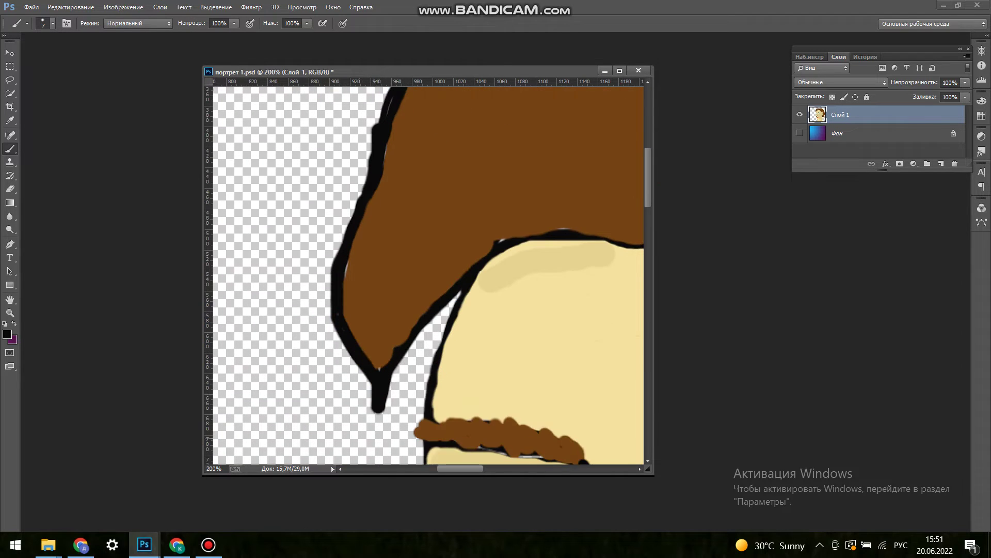
{"action": "mouse_move", "coordinate": [643, 242]}
{"action": "left_mouse_down"}
{"action": "mouse_move", "coordinate": [498, 239]}
{"action": "mouse_move", "coordinate": [382, 368]}
{"action": "left_mouse_up"}
{"action": "scroll", "coordinate": [429, 273], "scroll_direction": "right", "scroll_amount": 3}
{"action": "scroll", "coordinate": [428, 274], "scroll_direction": "down", "scroll_amount": 5}
{"action": "scroll", "coordinate": [429, 274], "scroll_direction": "down", "scroll_amount": 2}
Adjust the brush size and draw a black line from the eye corner down the nose
{"action": "left_click", "coordinate": [47, 23]}
{"action": "key", "text": "Return"}
{"action": "mouse_move", "coordinate": [367, 207]}
{"action": "left_mouse_down"}
{"action": "mouse_move", "coordinate": [310, 372]}
{"action": "mouse_move", "coordinate": [264, 460]}
{"action": "left_mouse_up"}
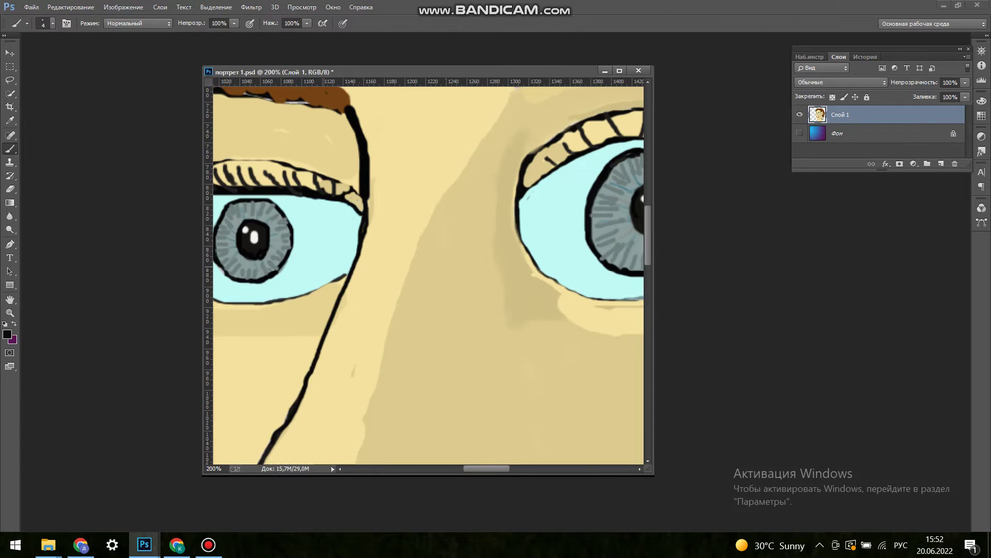
Zoom out to 100% and extend the left jaw outline down to the chin
{"action": "key", "text": "z"}
{"action": "key", "text": "ctrl+minus"}
{"action": "scroll", "coordinate": [428, 274], "scroll_direction": "down", "scroll_amount": 10}
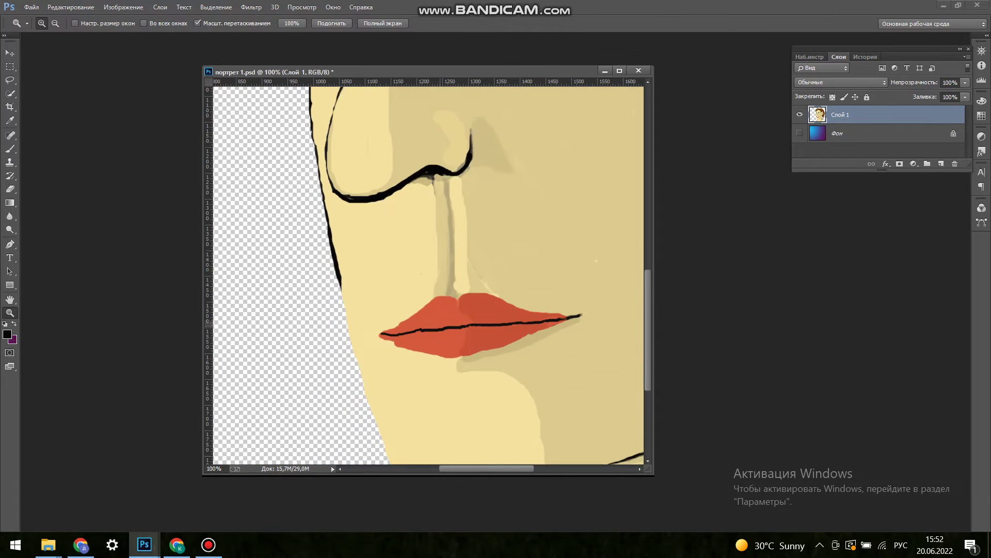
{"action": "scroll", "coordinate": [428, 274], "scroll_direction": "down", "scroll_amount": 3}
{"action": "key", "text": "b"}
{"action": "left_click_drag", "start_coordinate": [338, 206], "coordinate": [381, 372]}
{"action": "left_click", "coordinate": [71, 6]}
{"action": "left_click", "coordinate": [88, 42]}
{"action": "left_click_drag", "start_coordinate": [337, 200], "coordinate": [392, 389]}
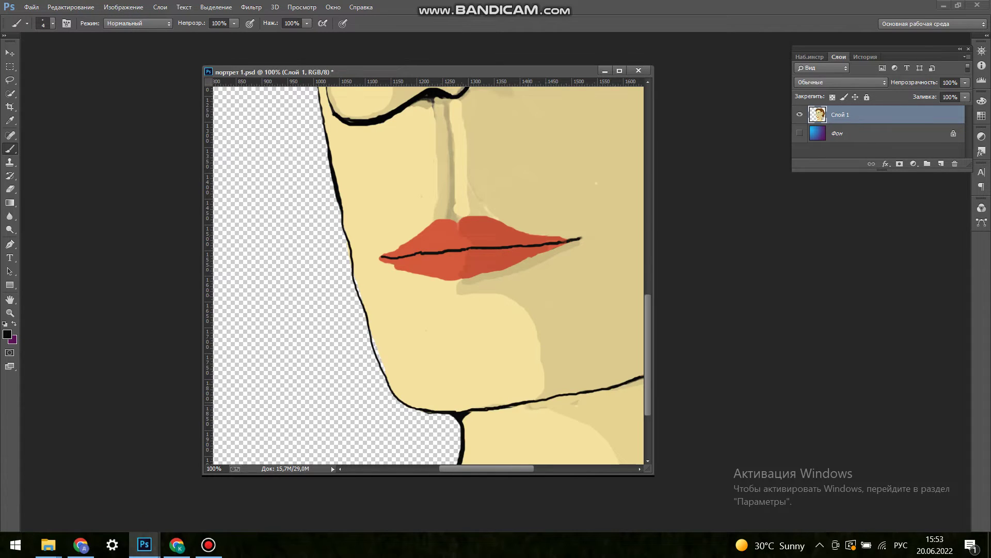
Adjust the brush size and add small lash marks past the right eye's outer corner
{"action": "scroll", "coordinate": [428, 274], "scroll_direction": "right", "scroll_amount": 10}
{"action": "scroll", "coordinate": [429, 273], "scroll_direction": "up", "scroll_amount": 10}
{"action": "scroll", "coordinate": [429, 274], "scroll_direction": "up", "scroll_amount": 2}
{"action": "left_click", "coordinate": [71, 7]}
{"action": "left_click", "coordinate": [328, 149]}
{"action": "left_click", "coordinate": [52, 23]}
{"action": "key", "text": "Escape"}
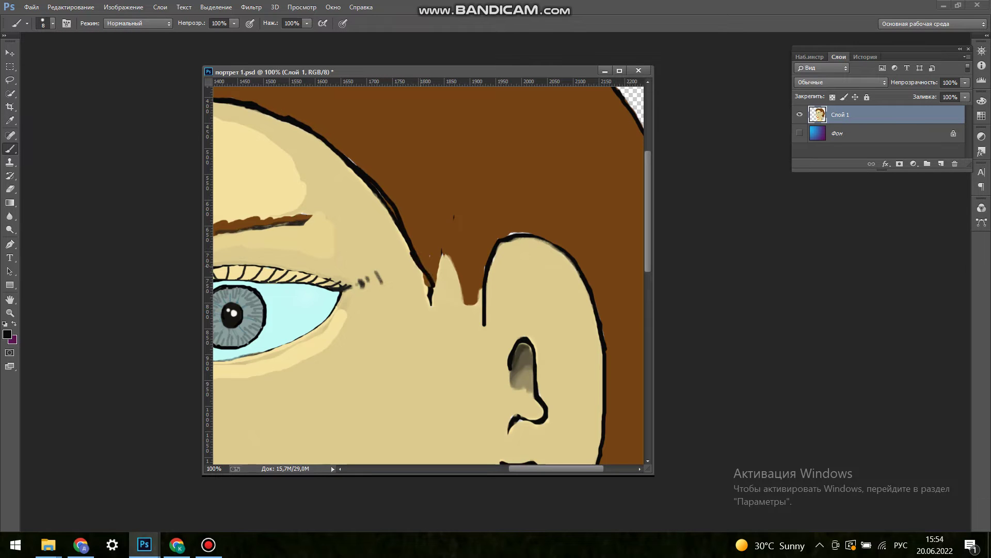
{"action": "mouse_move", "coordinate": [430, 312]}
{"action": "left_mouse_down"}
{"action": "mouse_move", "coordinate": [448, 253]}
{"action": "mouse_move", "coordinate": [482, 325]}
{"action": "left_mouse_up"}
Zoom in on the lips and sample lip red as the paint colour
{"action": "scroll", "coordinate": [428, 274], "scroll_direction": "up", "scroll_amount": 2}
{"action": "scroll", "coordinate": [429, 274], "scroll_direction": "down", "scroll_amount": 1}
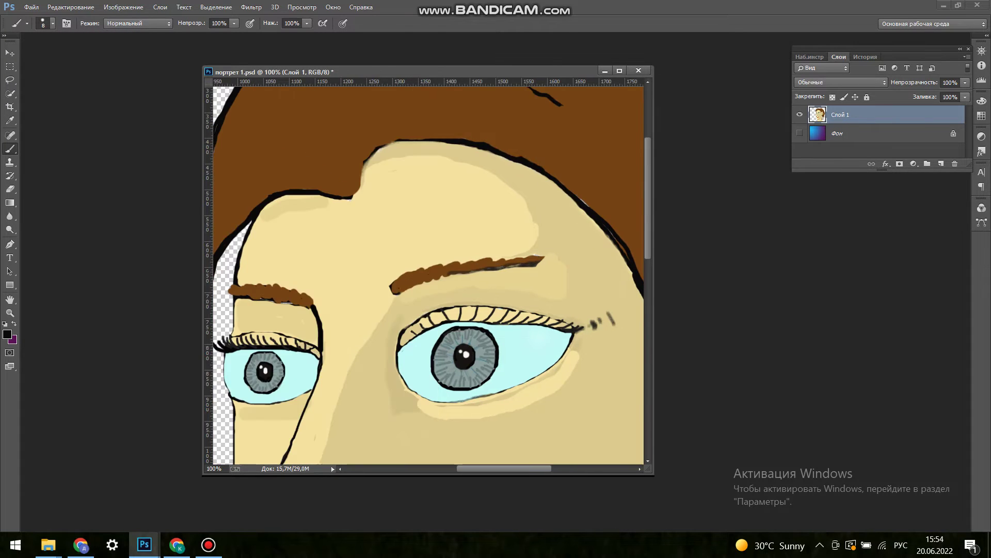
{"action": "key", "text": "z"}
{"action": "right_click", "coordinate": [476, 382]}
{"action": "left_click", "coordinate": [532, 454]}
{"action": "left_click", "coordinate": [421, 346]}
{"action": "left_click", "coordinate": [420, 346]}
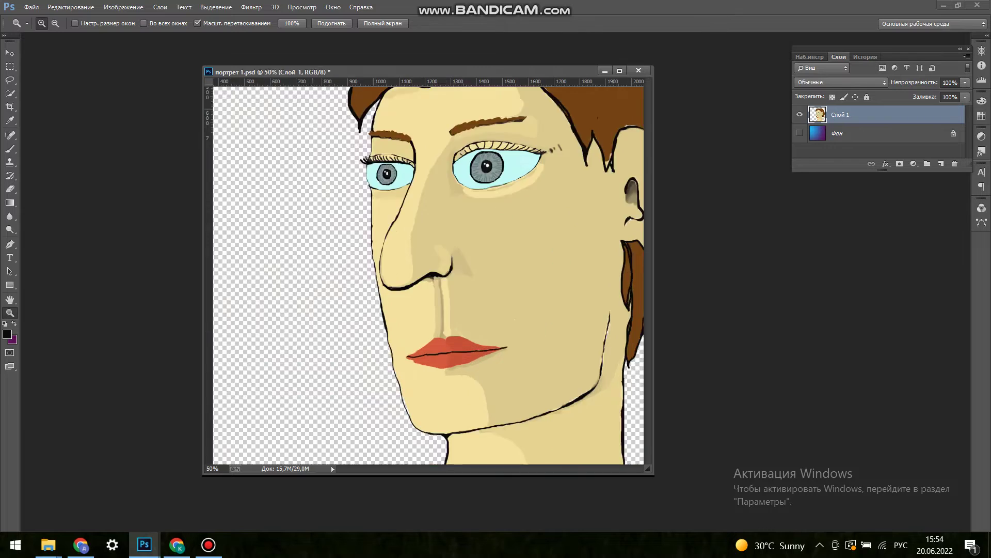
{"action": "left_click", "coordinate": [475, 348]}
{"action": "scroll", "coordinate": [426, 274], "scroll_direction": "left", "scroll_amount": 1}
{"action": "key", "text": "b"}
{"action": "left_click", "coordinate": [336, 331], "text": "alt"}
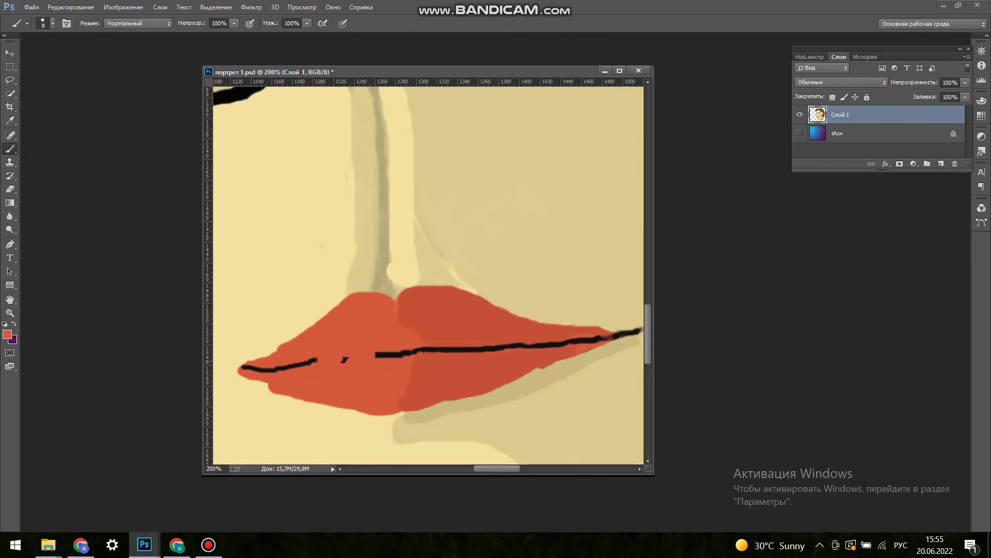
Paint red over the old black lip line and the upper-left lip outline
{"action": "left_click_drag", "start_coordinate": [374, 355], "coordinate": [237, 370]}
{"action": "left_click_drag", "start_coordinate": [393, 354], "coordinate": [615, 336]}
{"action": "left_click", "coordinate": [490, 320], "text": "alt"}
{"action": "left_click_drag", "start_coordinate": [398, 293], "coordinate": [243, 364]}
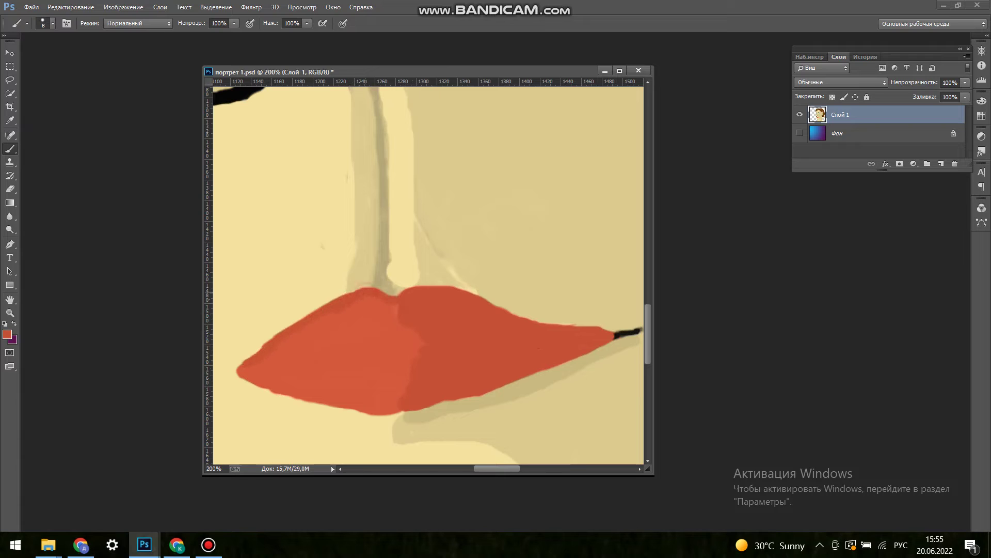
{"action": "left_click_drag", "start_coordinate": [411, 340], "coordinate": [261, 364]}
{"action": "left_click_drag", "start_coordinate": [398, 302], "coordinate": [284, 342]}
Repaint the lower lip in lighter red with a fuller, rounded bottom edge
{"action": "key", "text": "i"}
{"action": "key", "text": "b"}
{"action": "mouse_move", "coordinate": [612, 336]}
{"action": "left_mouse_down"}
{"action": "mouse_move", "coordinate": [421, 361]}
{"action": "mouse_move", "coordinate": [568, 372]}
{"action": "left_mouse_up"}
{"action": "left_click_drag", "start_coordinate": [439, 387], "coordinate": [537, 361]}
{"action": "mouse_move", "coordinate": [269, 387]}
{"action": "left_mouse_down"}
{"action": "mouse_move", "coordinate": [362, 413]}
{"action": "mouse_move", "coordinate": [436, 414]}
{"action": "mouse_move", "coordinate": [550, 373]}
{"action": "left_mouse_up"}
Draw a curved black seam line between the lips with a 5 px brush
{"action": "key", "text": "i"}
{"action": "left_click", "coordinate": [627, 333]}
{"action": "key", "text": "b"}
{"action": "left_click", "coordinate": [52, 23]}
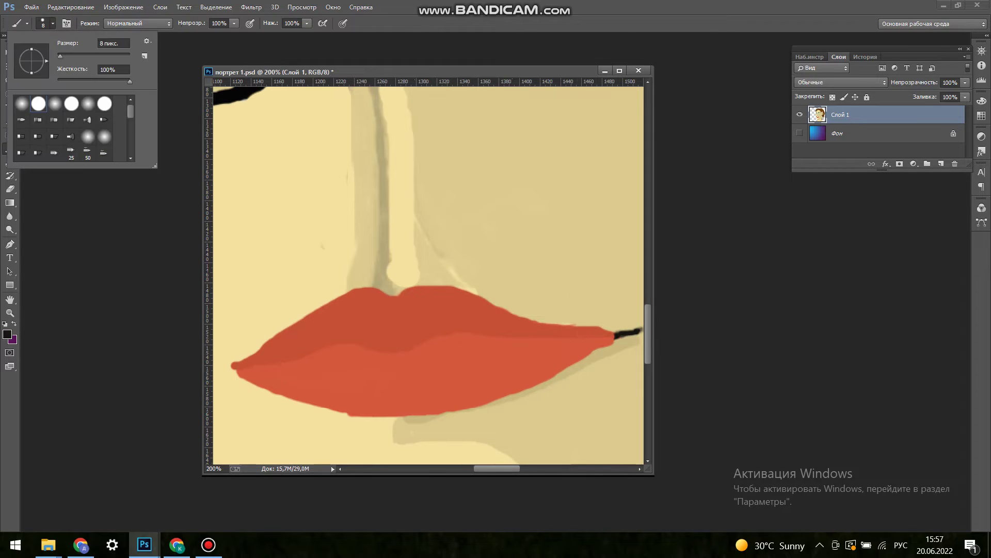
{"action": "left_click_drag", "start_coordinate": [223, 365], "coordinate": [625, 336]}
Sample a darker lip red and try shading the right upper lip, undoing the attempt
{"action": "key", "text": "i"}
{"action": "left_click", "coordinate": [517, 372]}
{"action": "left_click", "coordinate": [7, 334]}
{"action": "key", "text": "Return"}
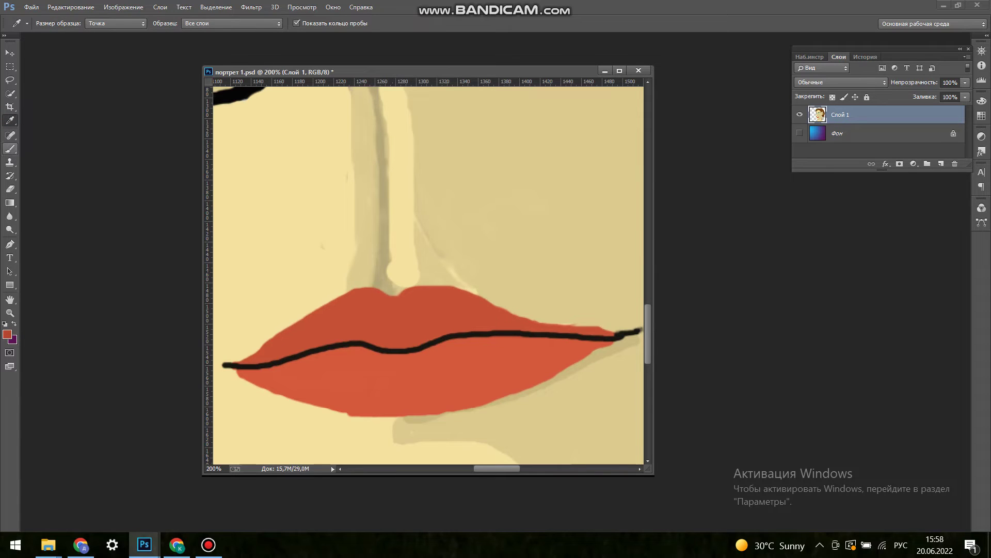
{"action": "key", "text": "b"}
{"action": "left_click_drag", "start_coordinate": [368, 339], "coordinate": [411, 339]}
{"action": "left_click_drag", "start_coordinate": [428, 287], "coordinate": [490, 326]}
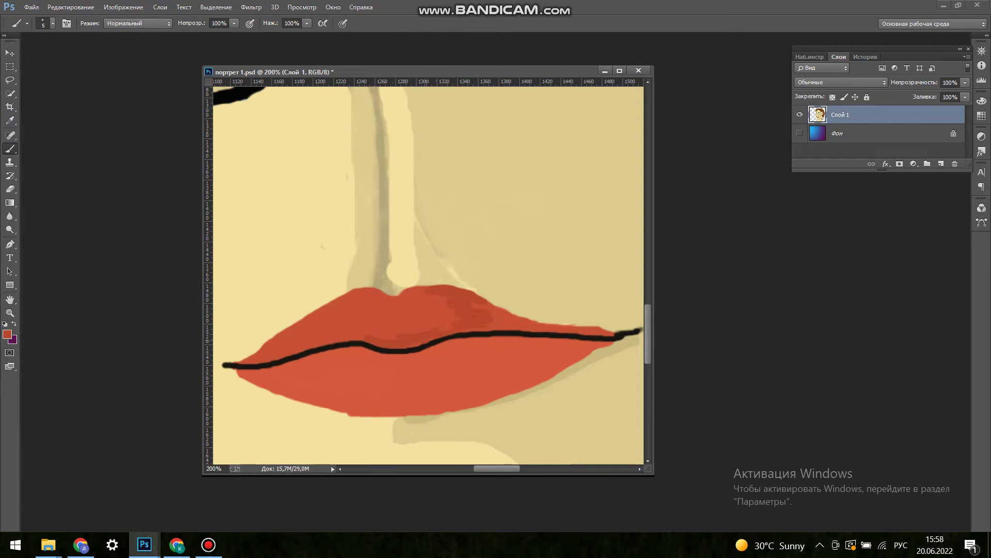
{"action": "key", "text": "ctrl+alt+z"}
Darken the upper lip across its width and the lower lip's bottom edge
{"action": "left_click_drag", "start_coordinate": [439, 288], "coordinate": [506, 327]}
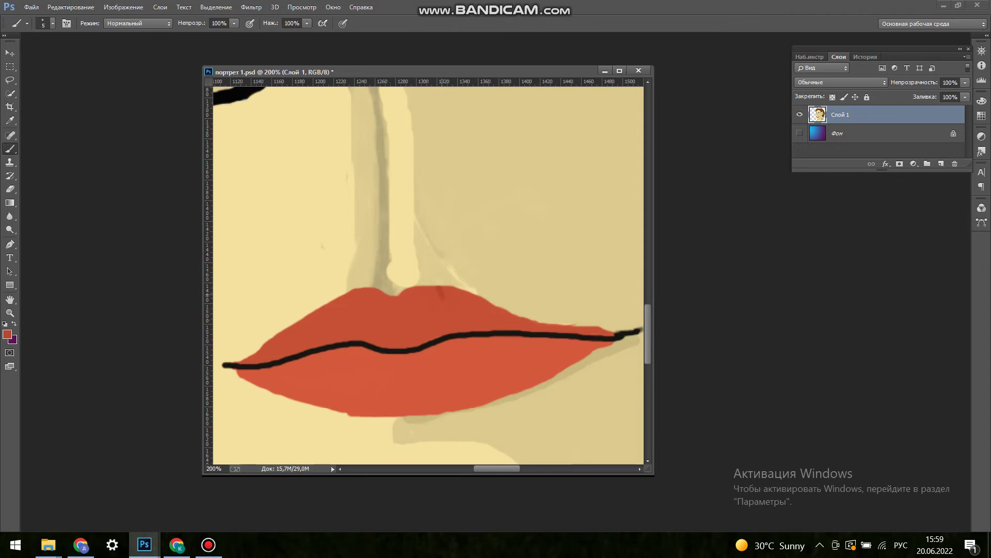
{"action": "left_click_drag", "start_coordinate": [443, 288], "coordinate": [612, 330]}
{"action": "left_click_drag", "start_coordinate": [253, 361], "coordinate": [372, 334]}
{"action": "mouse_move", "coordinate": [449, 293]}
{"action": "left_mouse_down"}
{"action": "mouse_move", "coordinate": [467, 312]}
{"action": "mouse_move", "coordinate": [554, 330]}
{"action": "left_mouse_up"}
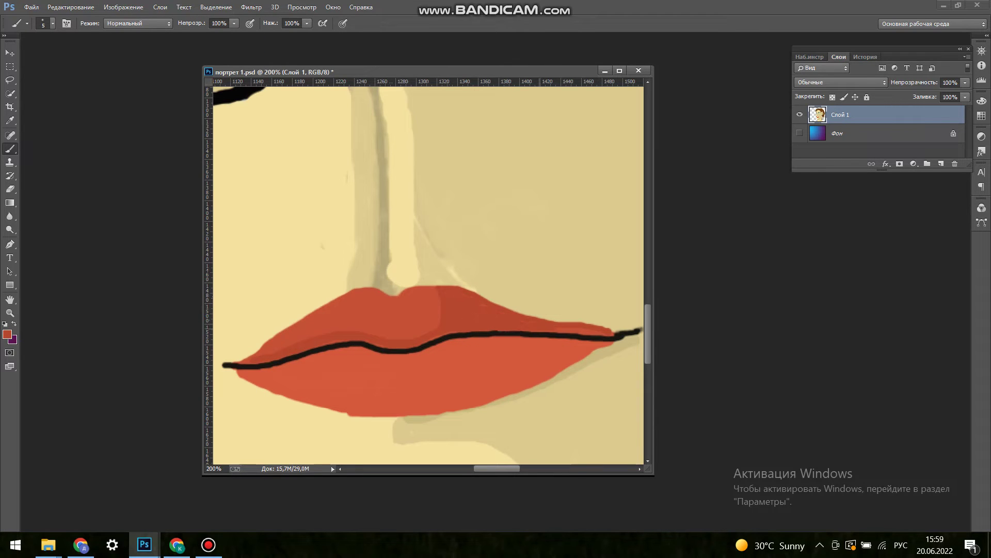
{"action": "mouse_move", "coordinate": [299, 398]}
{"action": "left_mouse_down"}
{"action": "mouse_move", "coordinate": [454, 413]}
{"action": "mouse_move", "coordinate": [594, 344]}
{"action": "left_mouse_up"}
{"action": "left_click_drag", "start_coordinate": [452, 410], "coordinate": [547, 377]}
{"action": "left_click_drag", "start_coordinate": [493, 402], "coordinate": [599, 343]}
{"action": "key", "text": "z"}
{"action": "right_click", "coordinate": [366, 223]}
Fit the portrait on screen and draw two thin black strand lines through the right-side hair
{"action": "left_click", "coordinate": [408, 230]}
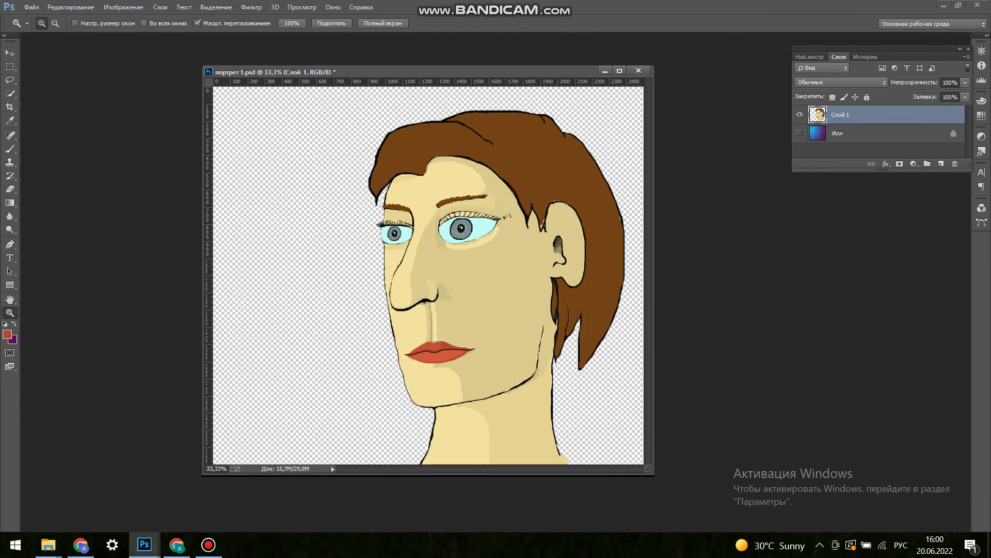
{"action": "key", "text": "b"}
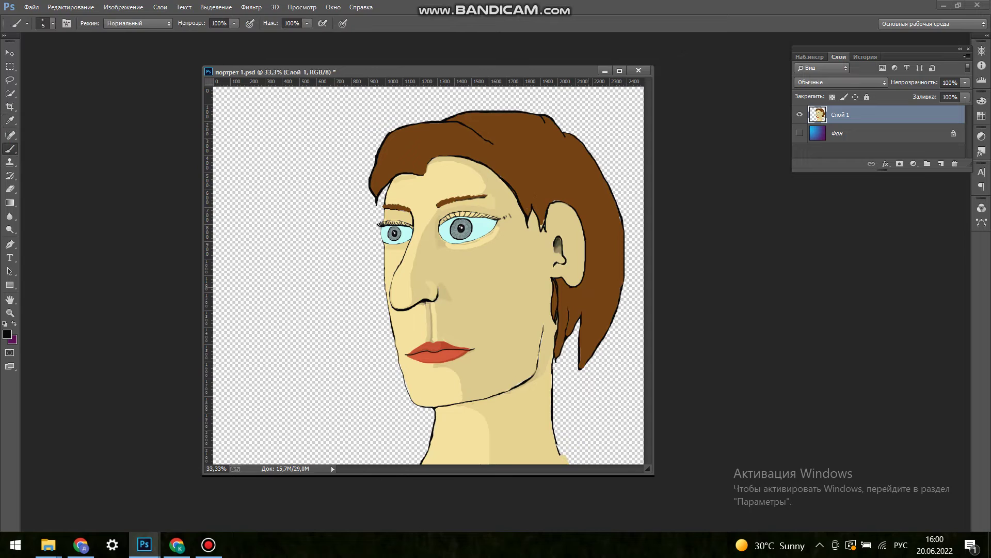
{"action": "left_click_drag", "start_coordinate": [568, 137], "coordinate": [587, 364]}
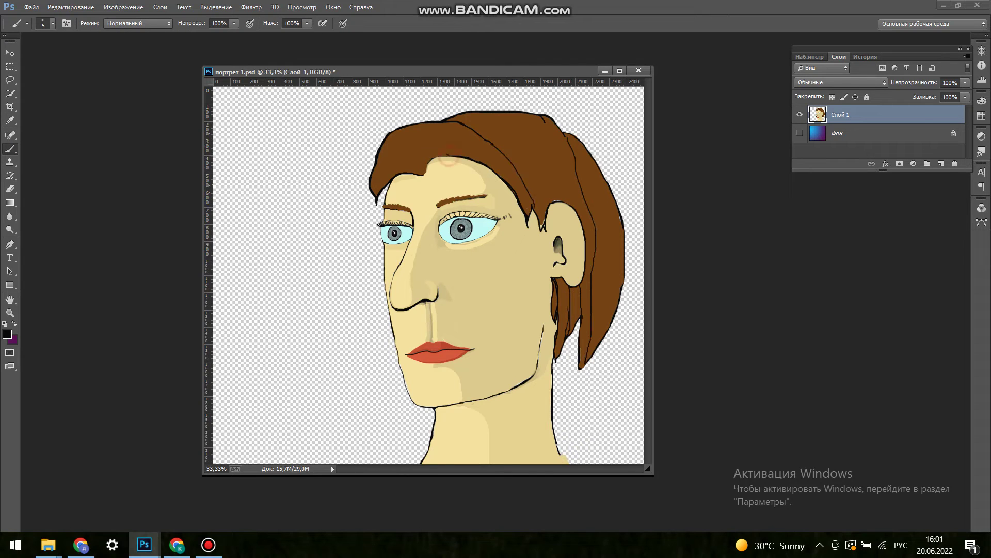
{"action": "left_click_drag", "start_coordinate": [565, 137], "coordinate": [609, 330]}
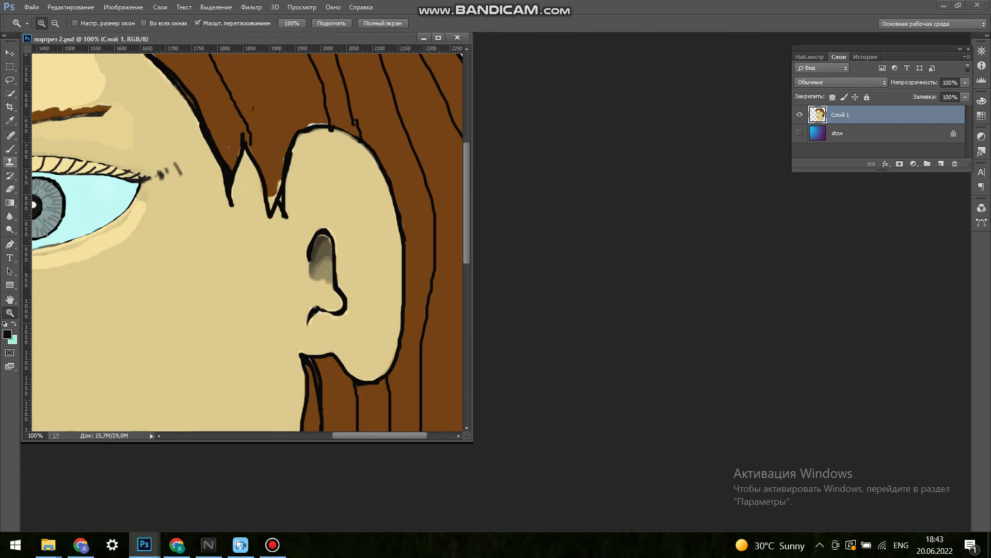
Trace the ear's inner curve in black and cover the white gap atop the ear with hair brown
{"action": "left_click", "coordinate": [9, 148]}
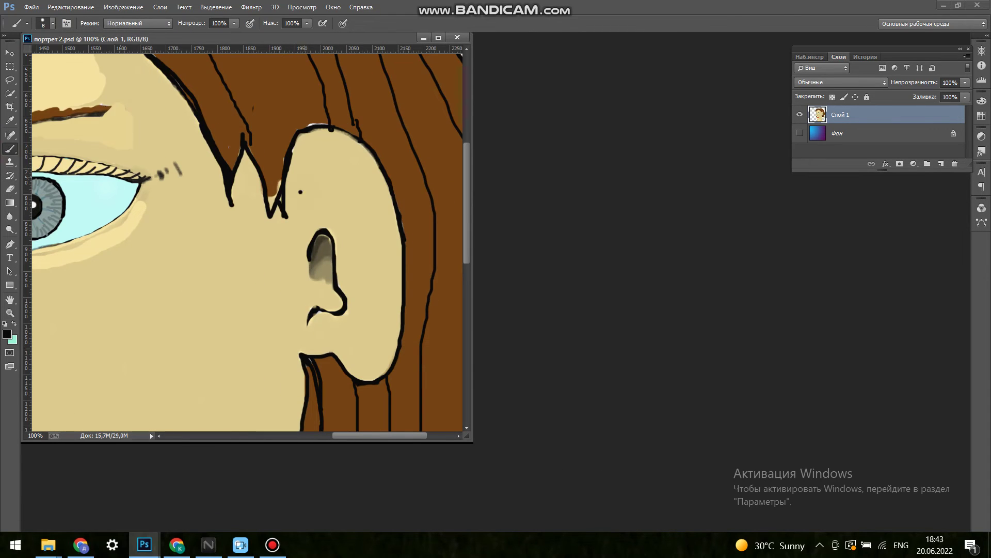
{"action": "left_click_drag", "start_coordinate": [300, 194], "coordinate": [376, 337]}
{"action": "left_click", "coordinate": [316, 111], "text": "alt"}
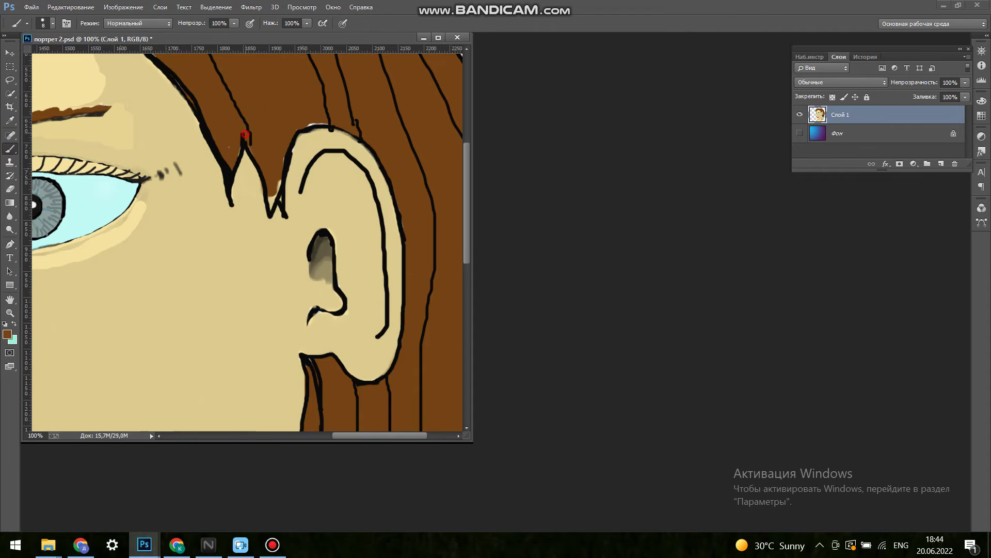
{"action": "mouse_move", "coordinate": [308, 125]}
{"action": "left_mouse_down"}
{"action": "mouse_move", "coordinate": [330, 126]}
{"action": "mouse_move", "coordinate": [273, 195]}
{"action": "left_mouse_up"}
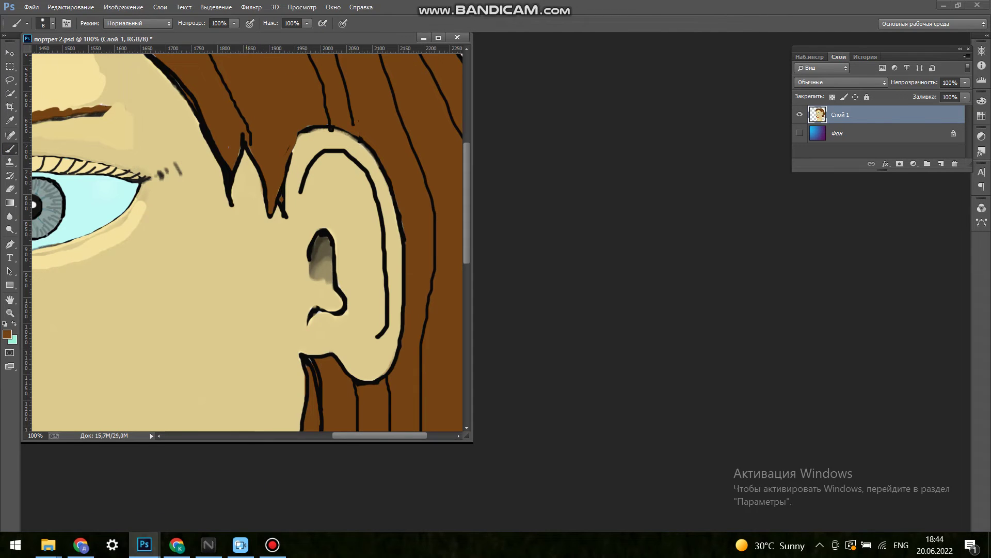
{"action": "scroll", "coordinate": [248, 240], "scroll_direction": "up", "scroll_amount": 5}
{"action": "scroll", "coordinate": [248, 240], "scroll_direction": "left", "scroll_amount": 5}
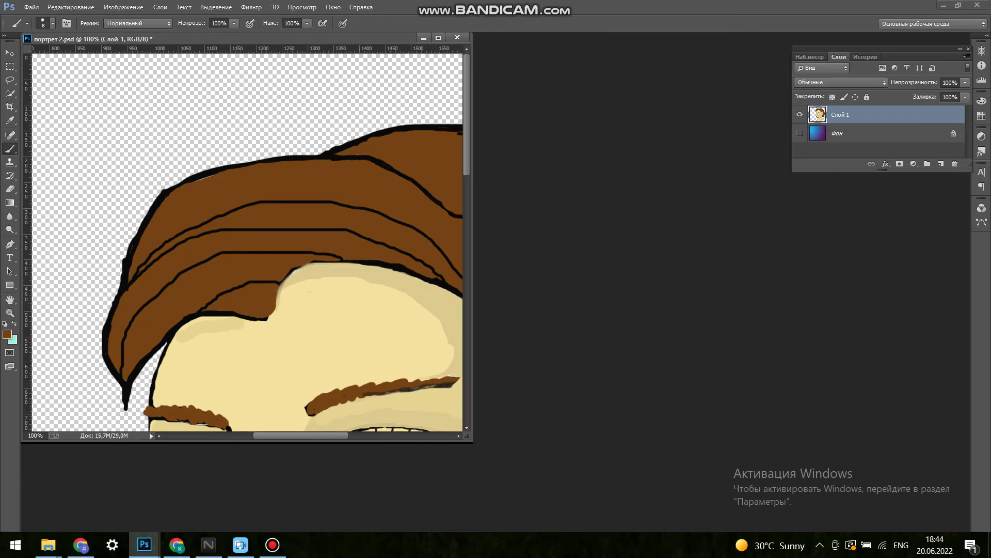
Extend the right eyebrow and cover stray dots beside the eye corner in skin beige
{"action": "scroll", "coordinate": [248, 240], "scroll_direction": "down", "scroll_amount": 3}
{"action": "scroll", "coordinate": [248, 240], "scroll_direction": "down", "scroll_amount": 3}
{"action": "left_click_drag", "start_coordinate": [334, 142], "coordinate": [371, 146]}
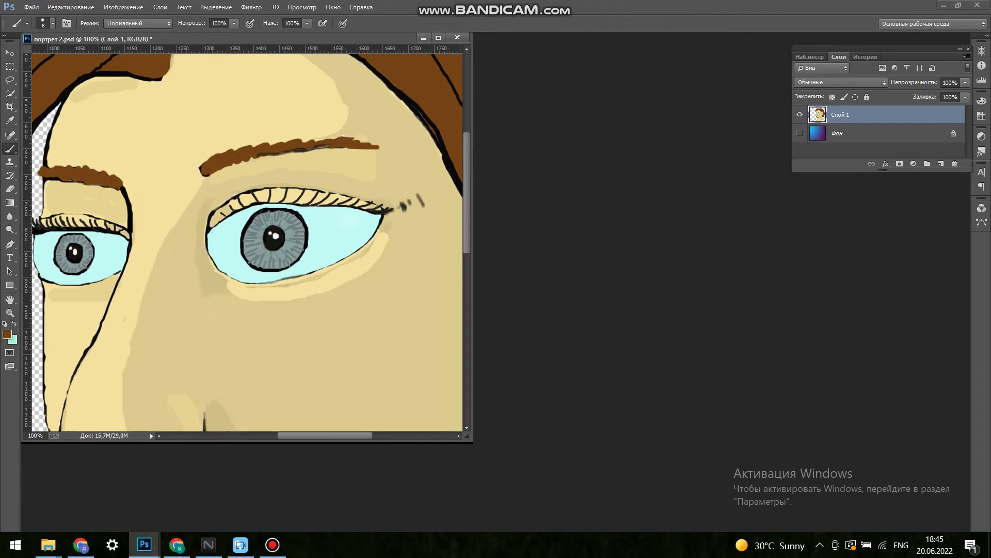
{"action": "left_click", "coordinate": [408, 212], "text": "alt"}
{"action": "left_click_drag", "start_coordinate": [399, 208], "coordinate": [421, 201]}
Pick a dark colour at 5 px, draw lower lashes, then undo the last two strokes
{"action": "left_click", "coordinate": [8, 334]}
{"action": "left_click", "coordinate": [597, 138]}
{"action": "left_click", "coordinate": [52, 24]}
{"action": "key", "text": "bracketleft"}
{"action": "key", "text": "bracketleft"}
{"action": "key", "text": "bracketleft"}
{"action": "scroll", "coordinate": [248, 232], "scroll_direction": "left", "scroll_amount": 2}
{"action": "left_click_drag", "start_coordinate": [85, 273], "coordinate": [97, 289]}
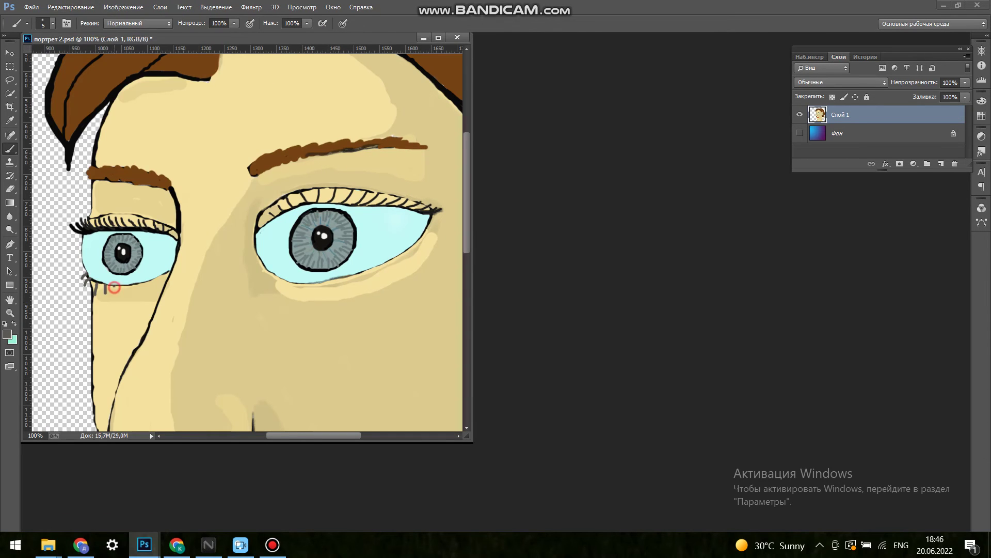
{"action": "key", "text": "alt+ctrl+z"}
{"action": "key", "text": "alt+ctrl+z"}
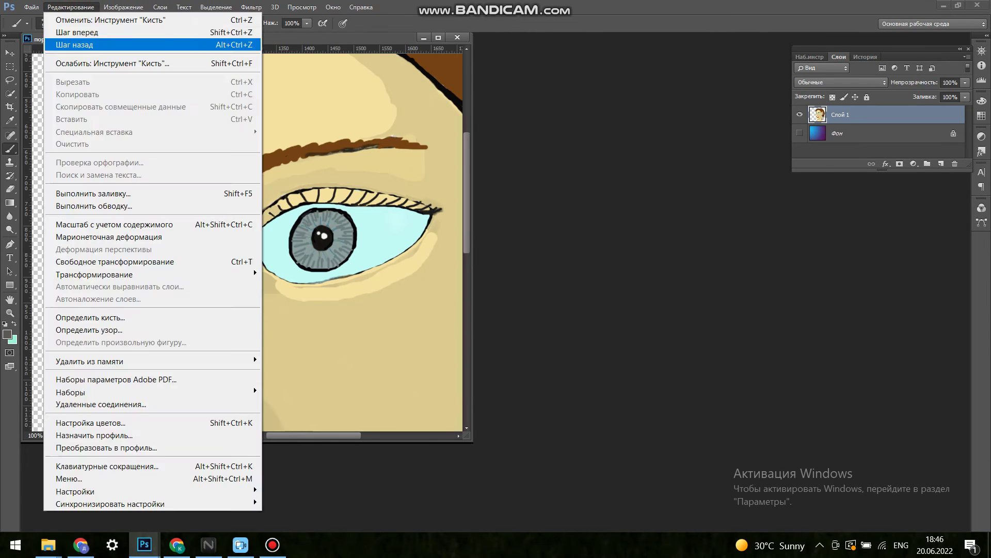
{"action": "key", "text": "alt+ctrl+z"}
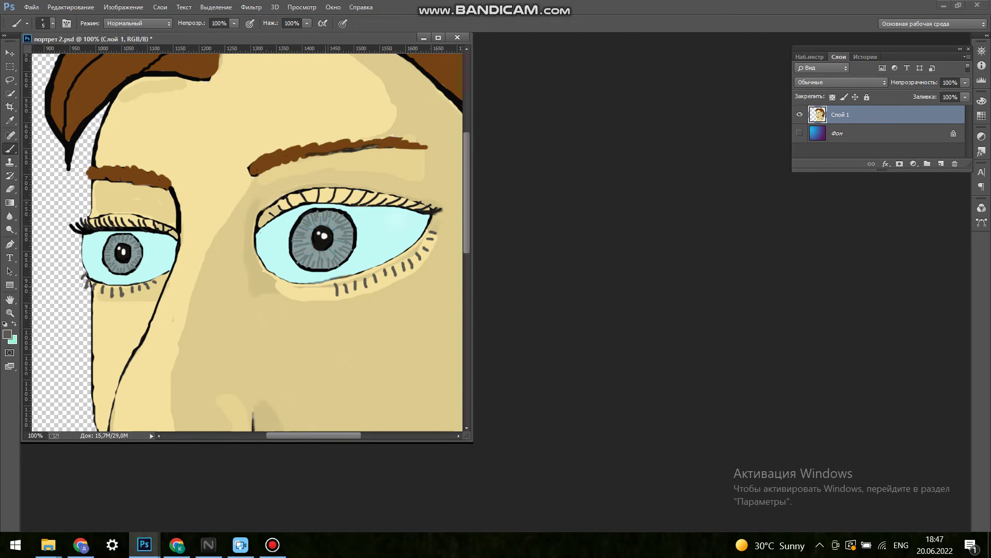
{"action": "key", "text": "z"}
{"action": "right_click", "coordinate": [283, 315]}
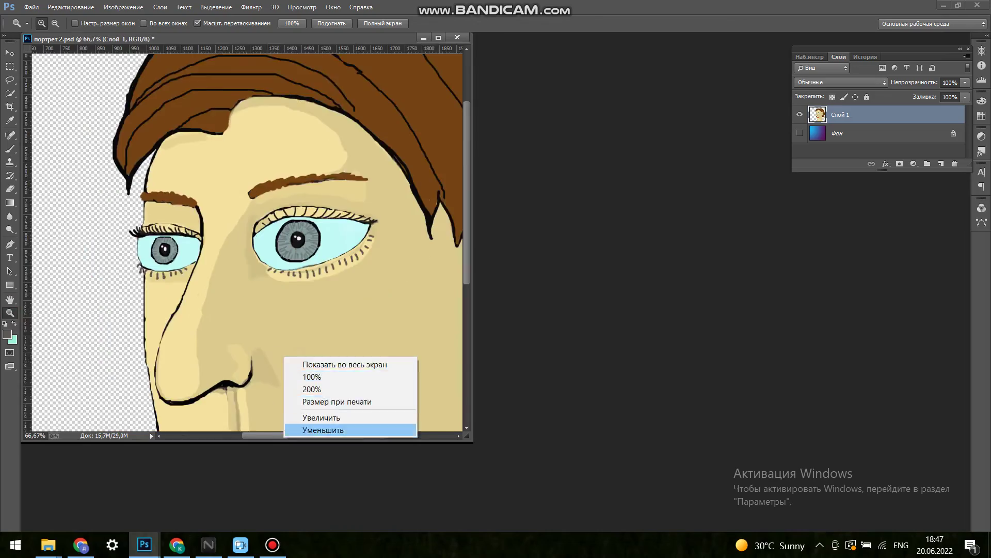
Undo the last two changes and zoom in on the smaller left eye
{"action": "left_click", "coordinate": [310, 427]}
{"action": "key", "text": "alt+ctrl+z"}
{"action": "key", "text": "alt+ctrl+z"}
{"action": "key", "text": "alt+ctrl+z"}
{"action": "key", "text": "alt+ctrl+z"}
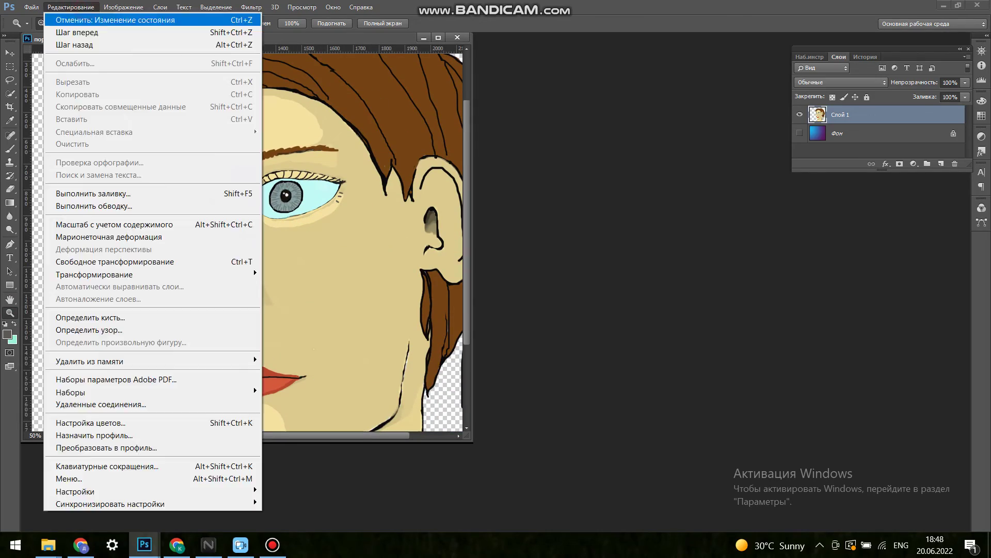
{"action": "key", "text": "ctrl+s"}
{"action": "left_click", "coordinate": [210, 250]}
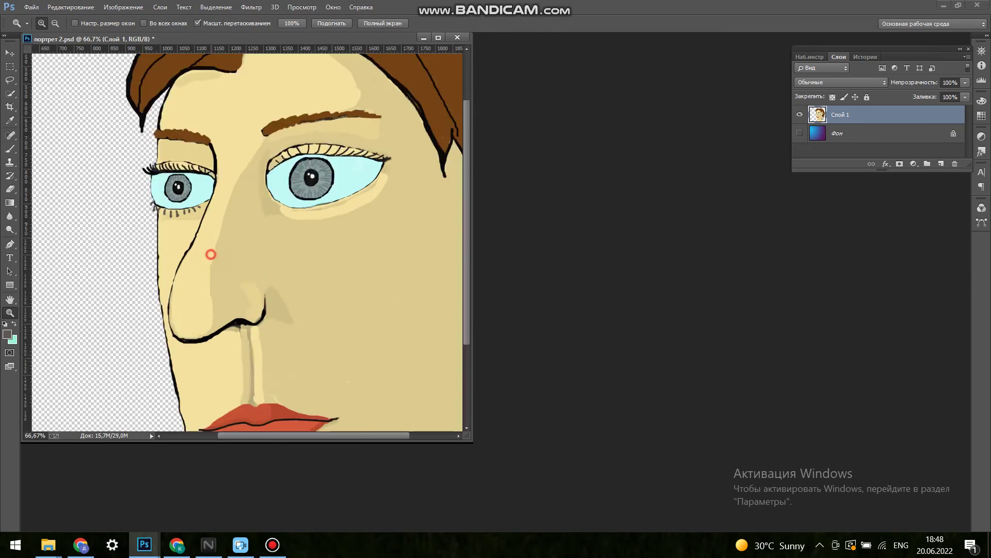
{"action": "scroll", "coordinate": [188, 187], "scroll_direction": "up", "scroll_amount": 2}
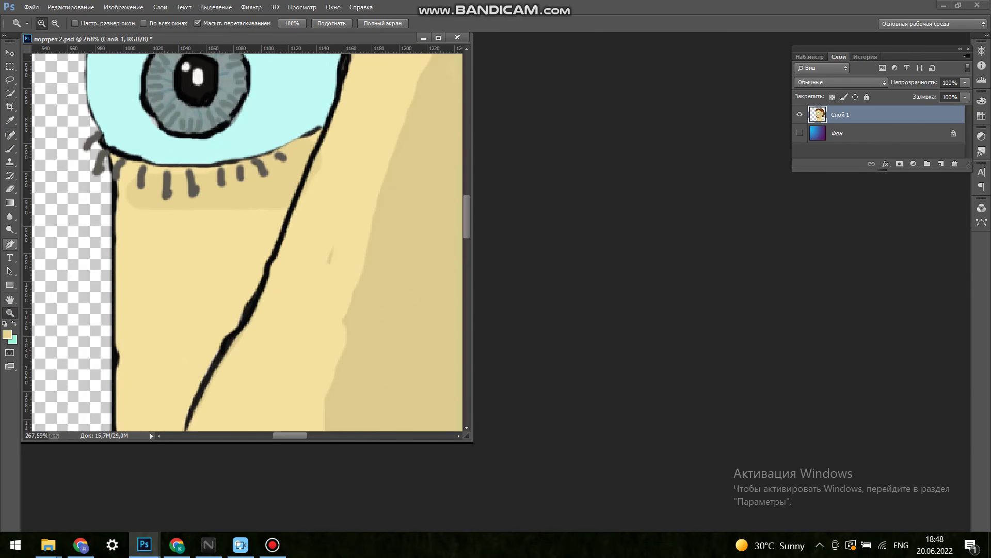
Cover the lower lashes with beige skin tone and erase leftover marks at the eye corner
{"action": "key", "text": "b"}
{"action": "mouse_move", "coordinate": [165, 183]}
{"action": "left_mouse_down"}
{"action": "mouse_move", "coordinate": [201, 194]}
{"action": "mouse_move", "coordinate": [279, 155]}
{"action": "left_mouse_up"}
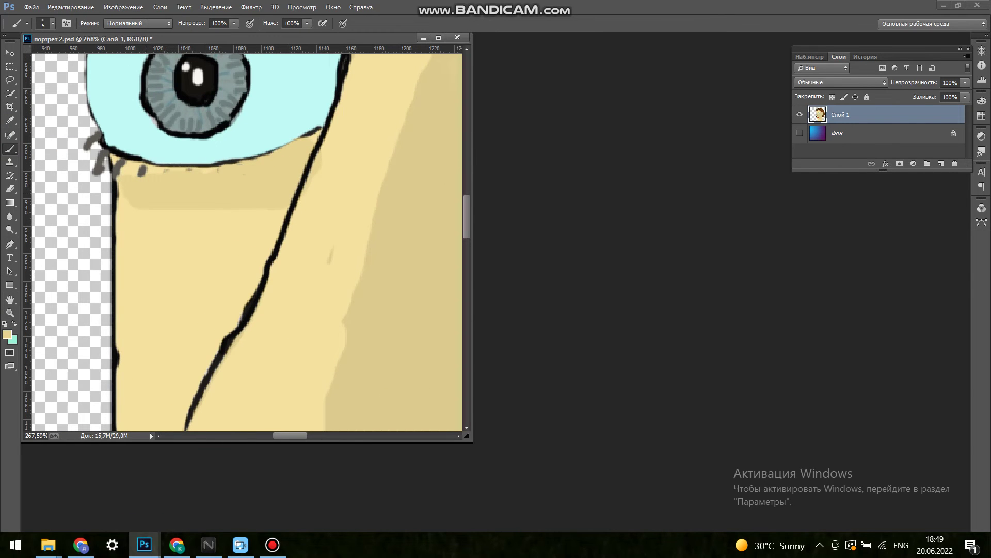
{"action": "key", "text": "alt"}
{"action": "mouse_move", "coordinate": [119, 175]}
{"action": "left_mouse_down"}
{"action": "mouse_move", "coordinate": [133, 183]}
{"action": "mouse_move", "coordinate": [131, 165]}
{"action": "mouse_move", "coordinate": [232, 166]}
{"action": "mouse_move", "coordinate": [315, 135]}
{"action": "left_mouse_up"}
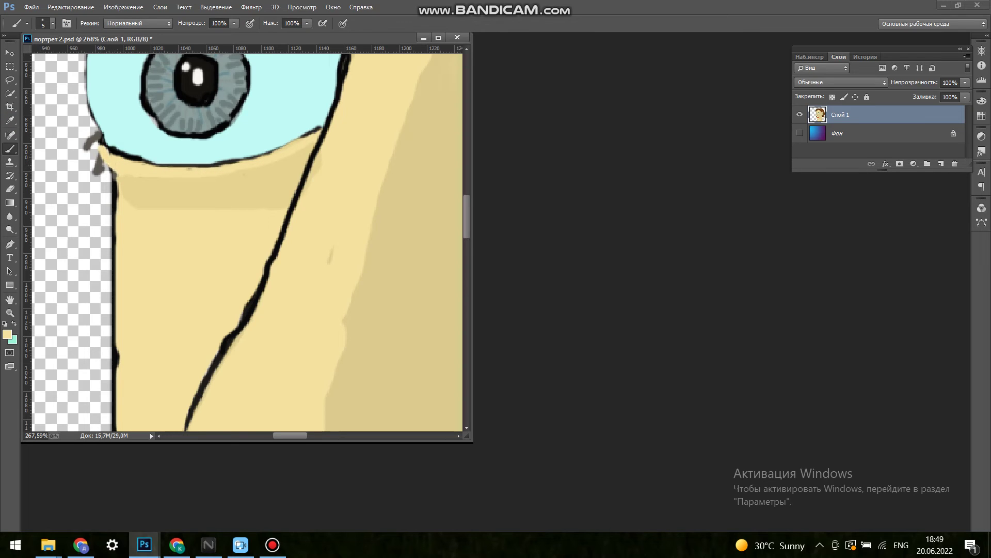
{"action": "key", "text": "e"}
{"action": "left_click_drag", "start_coordinate": [101, 135], "coordinate": [95, 173]}
Retrace the lower-lid outline in bold black at brush size 4
{"action": "key", "text": "b"}
{"action": "left_click", "coordinate": [111, 170], "text": "alt"}
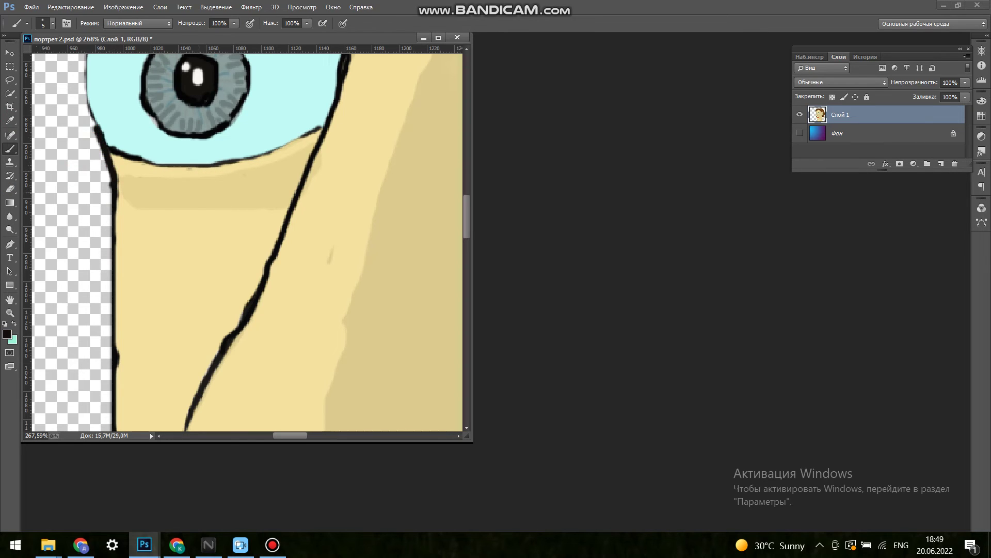
{"action": "scroll", "coordinate": [111, 170], "scroll_direction": "up", "scroll_amount": 3}
{"action": "mouse_move", "coordinate": [341, 124]}
{"action": "left_mouse_down"}
{"action": "mouse_move", "coordinate": [323, 238]}
{"action": "mouse_move", "coordinate": [261, 261]}
{"action": "left_mouse_up"}
{"action": "left_click", "coordinate": [53, 23]}
{"action": "key", "text": "Return"}
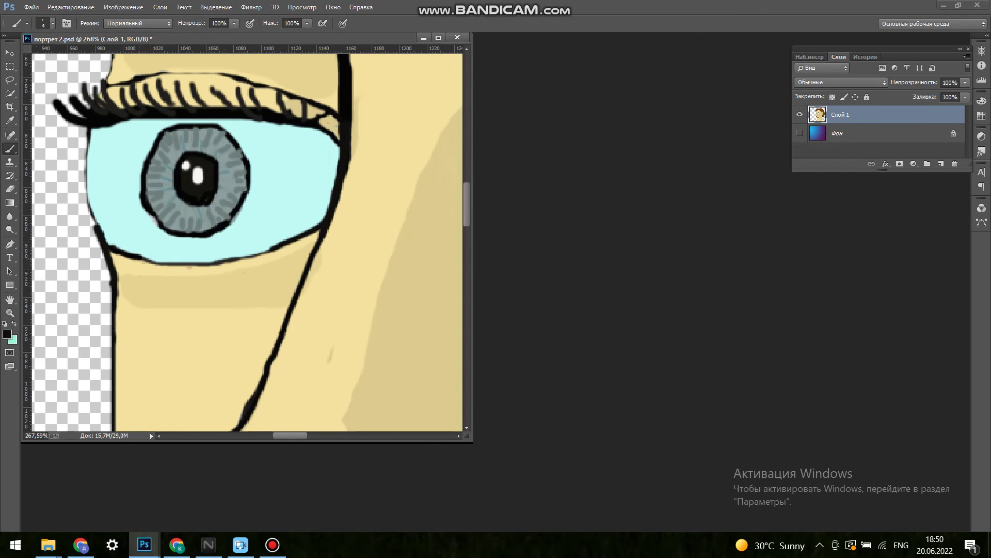
{"action": "left_click_drag", "start_coordinate": [106, 239], "coordinate": [266, 256]}
{"action": "scroll", "coordinate": [111, 84], "scroll_direction": "down", "scroll_amount": 5}
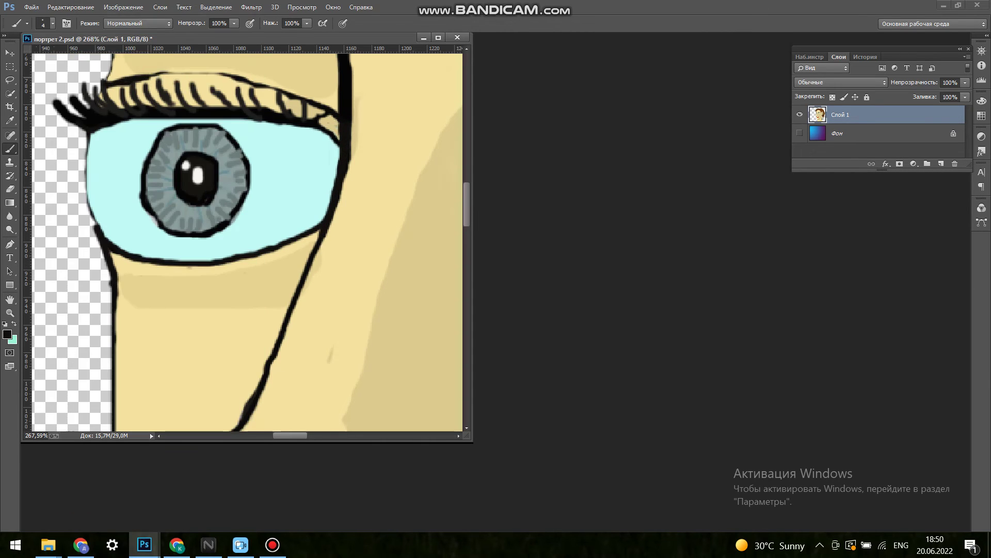
{"action": "scroll", "coordinate": [111, 84], "scroll_direction": "right", "scroll_amount": 10}
{"action": "key", "text": "z"}
{"action": "right_click", "coordinate": [265, 195]}
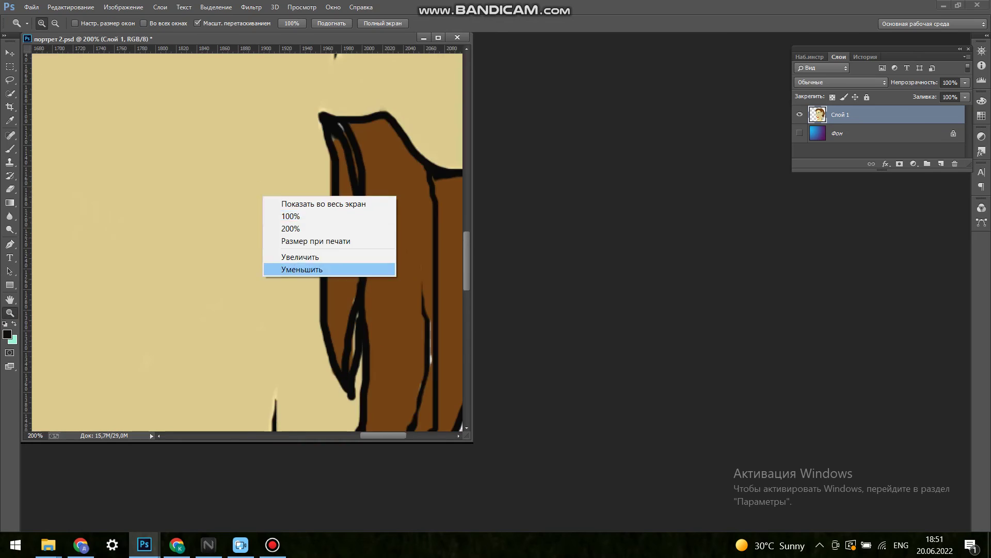
Zoom out and draw thin dark strands in the hair hanging below the ear
{"action": "left_click", "coordinate": [310, 268]}
{"action": "key", "text": "b"}
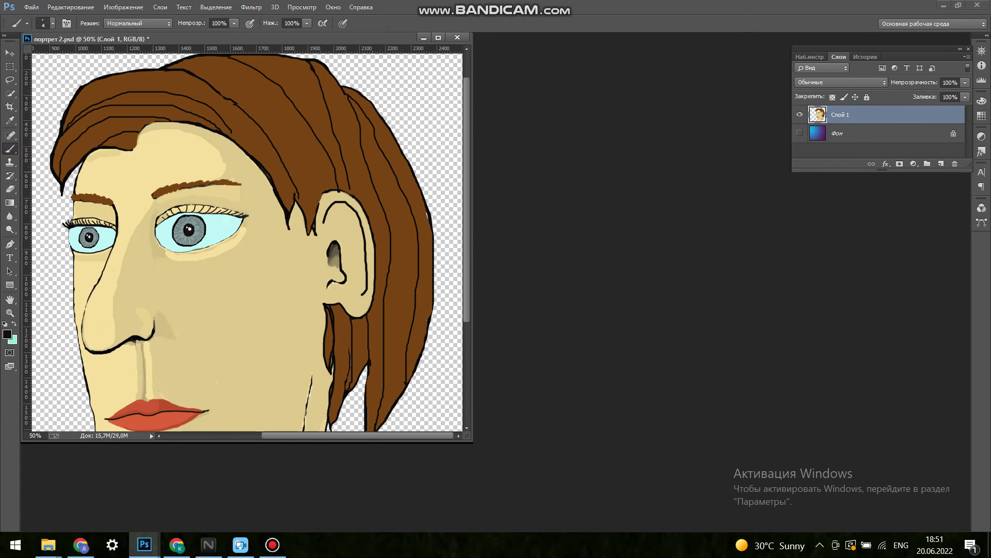
{"action": "left_click_drag", "start_coordinate": [339, 309], "coordinate": [348, 372]}
{"action": "left_click_drag", "start_coordinate": [357, 320], "coordinate": [358, 376]}
{"action": "left_click_drag", "start_coordinate": [364, 318], "coordinate": [366, 360]}
{"action": "scroll", "coordinate": [351, 336], "scroll_direction": "down", "scroll_amount": 1}
{"action": "mouse_move", "coordinate": [332, 287]}
{"action": "left_mouse_down"}
{"action": "mouse_move", "coordinate": [344, 332]}
{"action": "mouse_move", "coordinate": [339, 403]}
{"action": "left_mouse_up"}
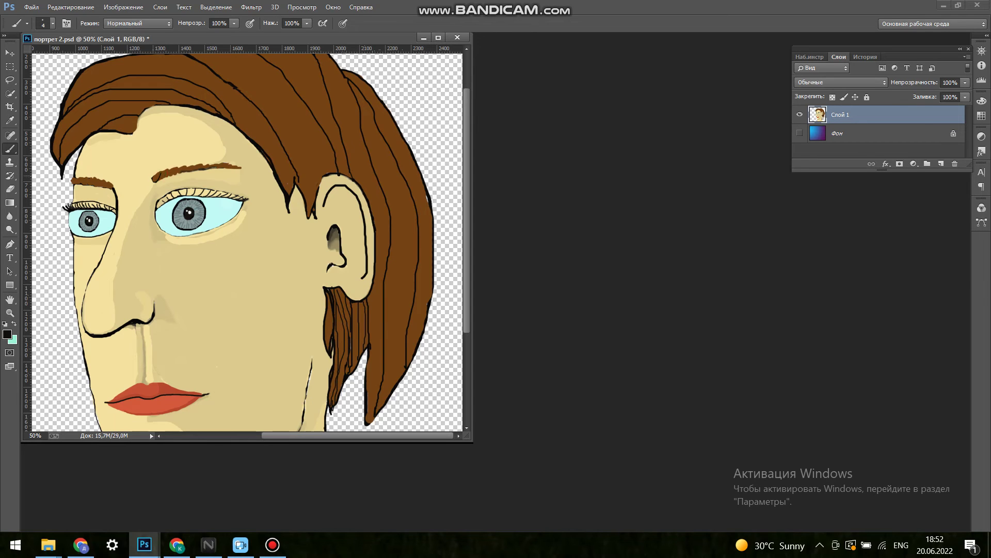
Zoom in on the eyes and brows and set the brush size to 11
{"action": "key", "text": "ctrl+plus"}
{"action": "left_click_drag", "start_coordinate": [76, 165], "coordinate": [171, 166]}
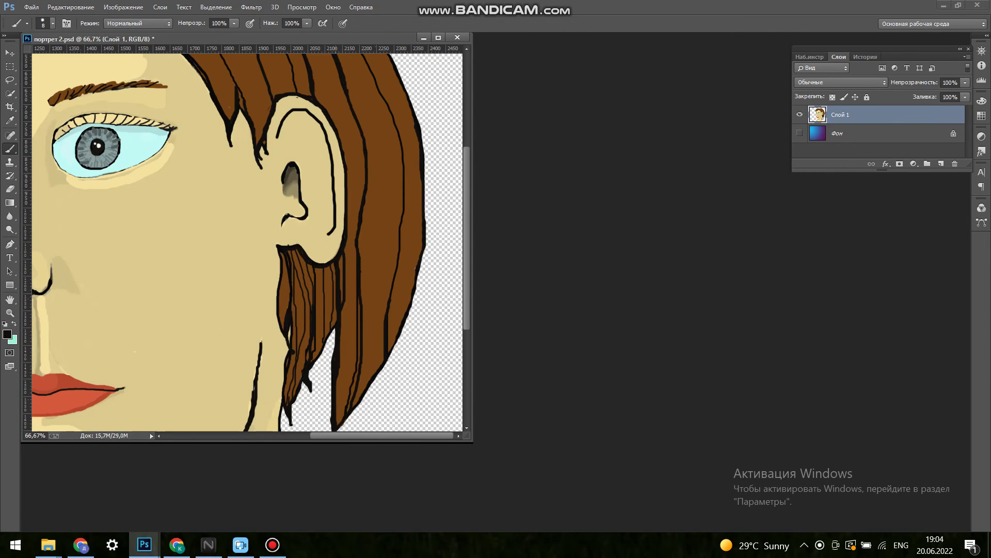
{"action": "scroll", "coordinate": [344, 247], "scroll_direction": "up", "scroll_amount": 3}
{"action": "scroll", "coordinate": [344, 247], "scroll_direction": "up", "scroll_amount": 3}
{"action": "left_click", "coordinate": [52, 23]}
{"action": "type", "text": "11"}
{"action": "key", "text": "Return"}
Pan across the face and set the painting colour to the beige skin tone
{"action": "scroll", "coordinate": [401, 281], "scroll_direction": "down", "scroll_amount": 4}
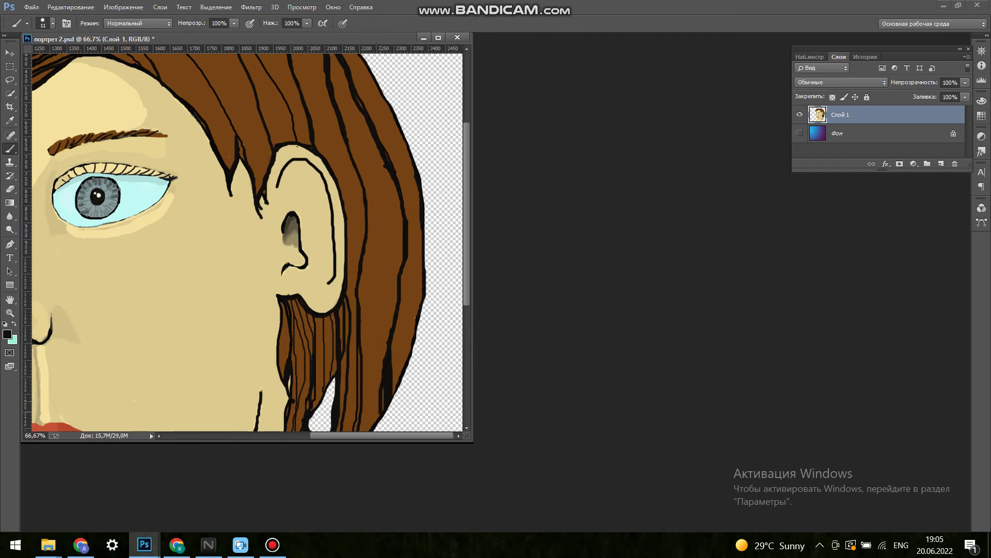
{"action": "scroll", "coordinate": [247, 243], "scroll_direction": "up", "scroll_amount": 1}
{"action": "scroll", "coordinate": [247, 242], "scroll_direction": "up", "scroll_amount": 4}
{"action": "scroll", "coordinate": [247, 243], "scroll_direction": "left", "scroll_amount": 6}
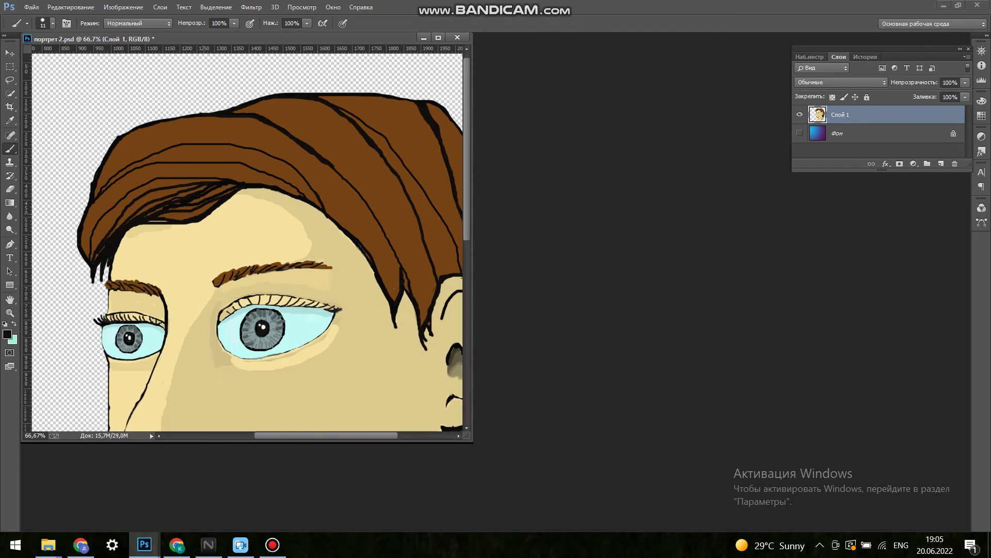
{"action": "scroll", "coordinate": [247, 242], "scroll_direction": "down", "scroll_amount": 6}
{"action": "scroll", "coordinate": [247, 243], "scroll_direction": "down", "scroll_amount": 8}
{"action": "left_click", "coordinate": [411, 259], "text": "alt"}
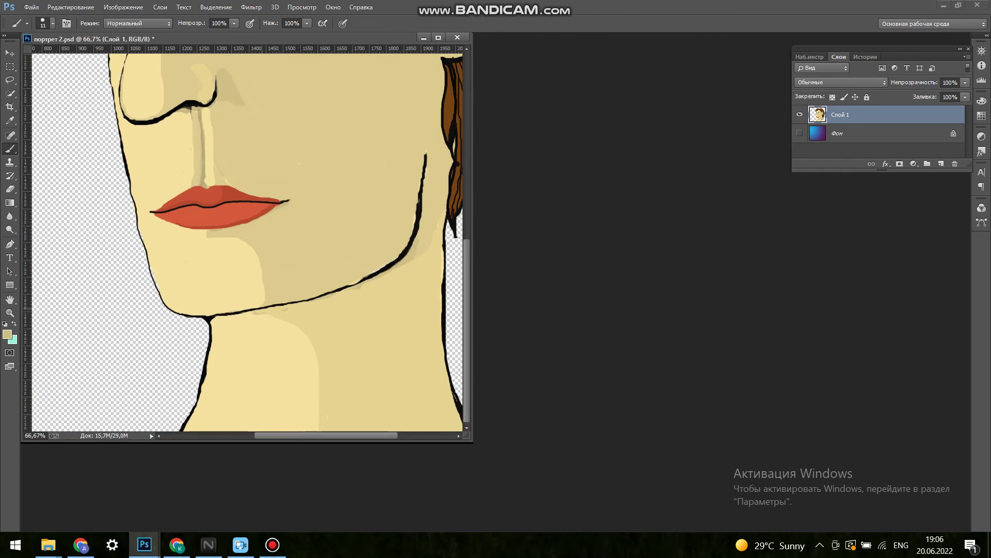
Sample the skin colour near the lips and shade above the right eye's lid and inside the ear
{"action": "left_click", "coordinate": [203, 188], "text": "alt"}
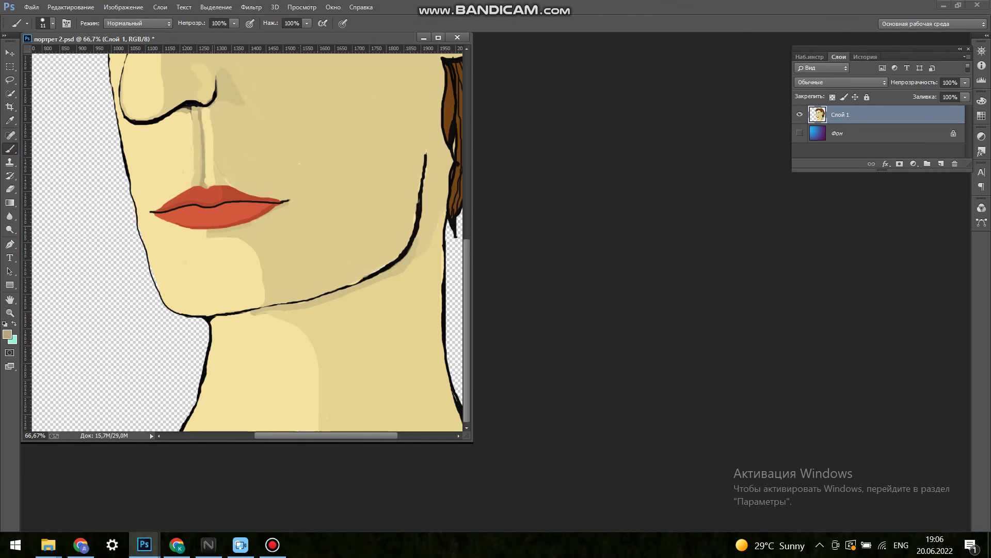
{"action": "scroll", "coordinate": [246, 239], "scroll_direction": "up", "scroll_amount": 2}
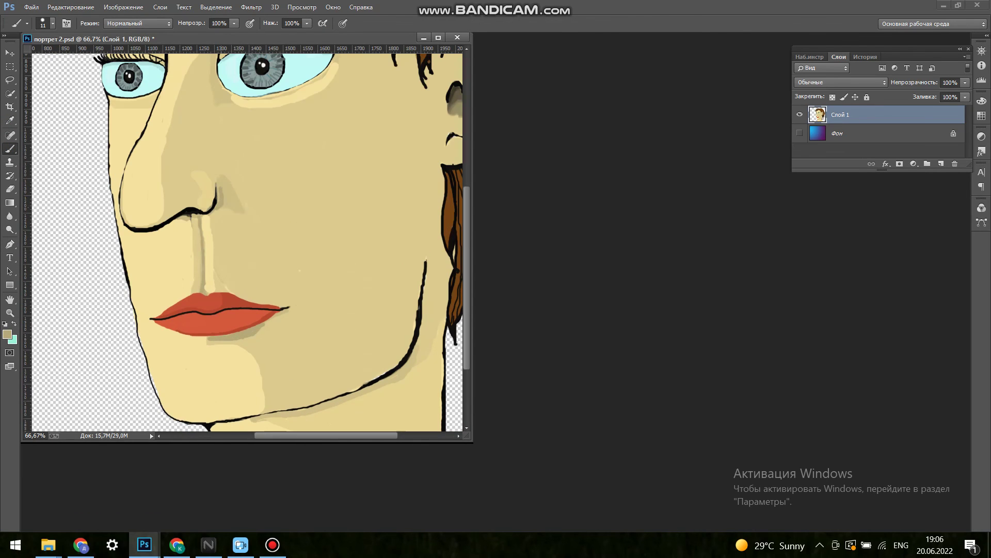
{"action": "scroll", "coordinate": [246, 239], "scroll_direction": "up", "scroll_amount": 2}
{"action": "left_click_drag", "start_coordinate": [242, 156], "coordinate": [224, 163]}
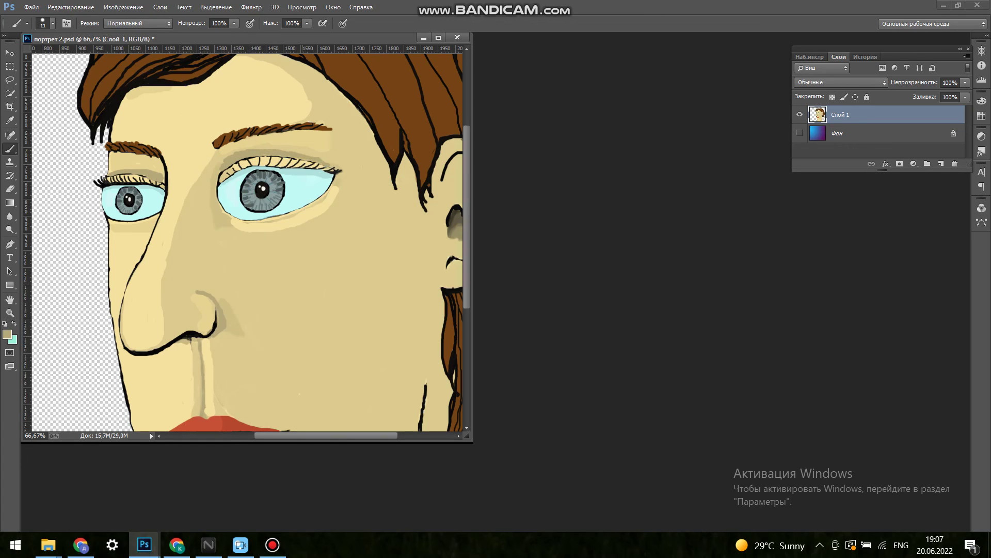
{"action": "scroll", "coordinate": [247, 238], "scroll_direction": "right", "scroll_amount": 3}
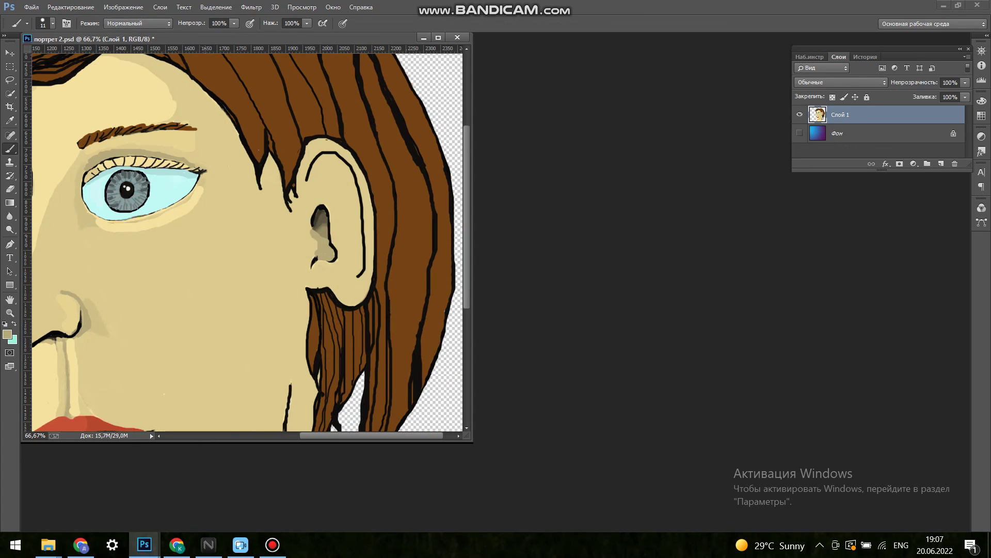
{"action": "left_click_drag", "start_coordinate": [348, 164], "coordinate": [310, 181]}
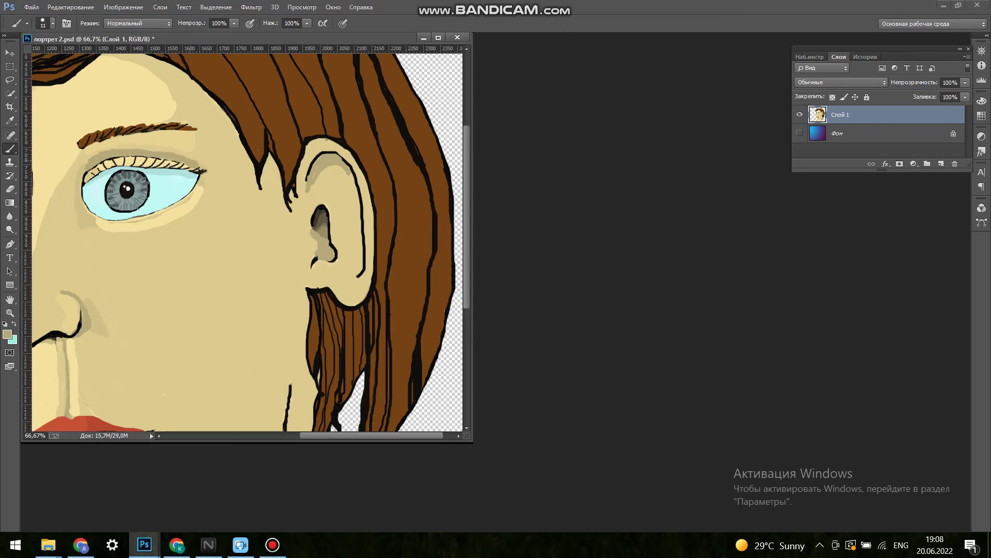
Shade along the jawline below the chin in darker beige
{"action": "scroll", "coordinate": [247, 238], "scroll_direction": "up", "scroll_amount": 1}
{"action": "scroll", "coordinate": [247, 239], "scroll_direction": "left", "scroll_amount": 3}
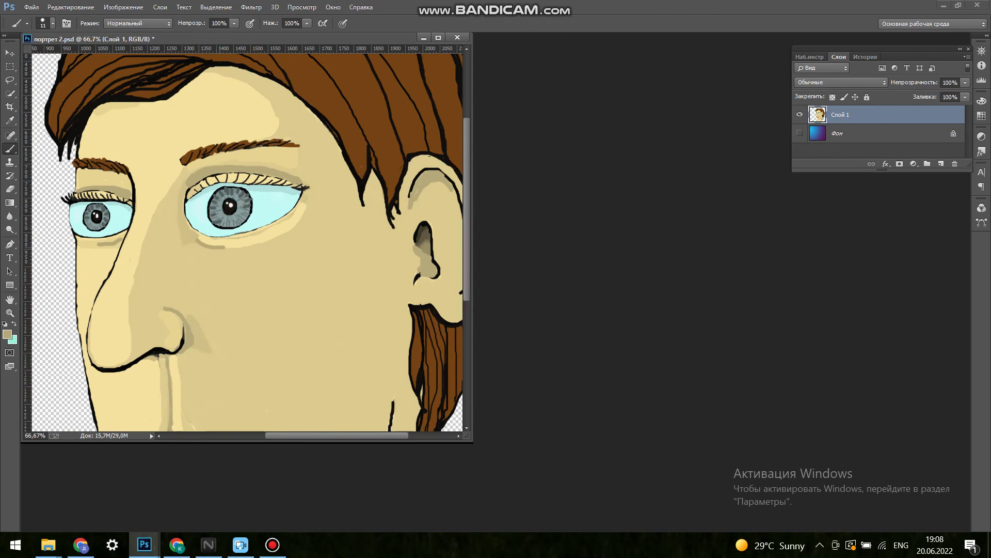
{"action": "scroll", "coordinate": [247, 239], "scroll_direction": "down", "scroll_amount": 3}
{"action": "scroll", "coordinate": [246, 238], "scroll_direction": "down", "scroll_amount": 3}
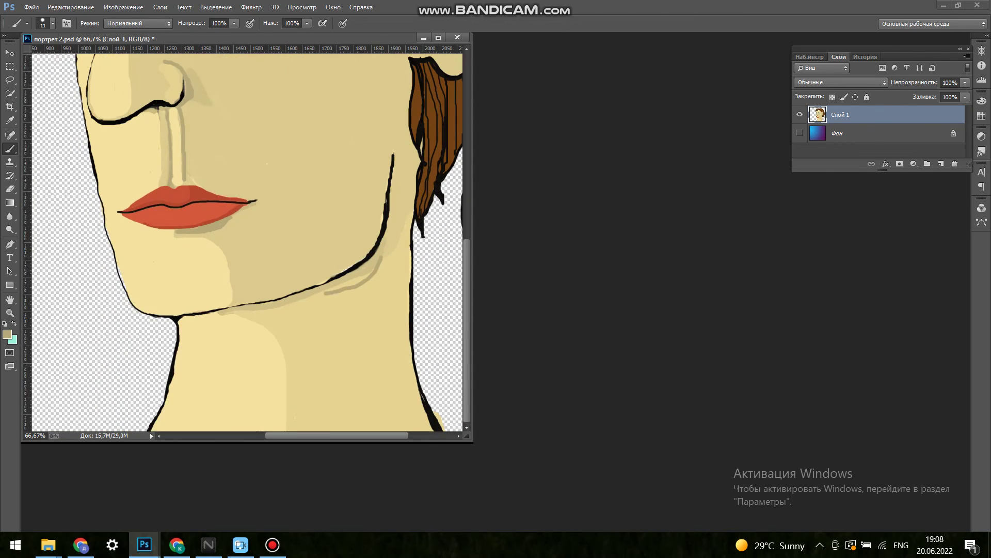
{"action": "left_click_drag", "start_coordinate": [390, 232], "coordinate": [227, 310]}
Zoom out to view the whole portrait
{"action": "scroll", "coordinate": [246, 243], "scroll_direction": "up", "scroll_amount": 1}
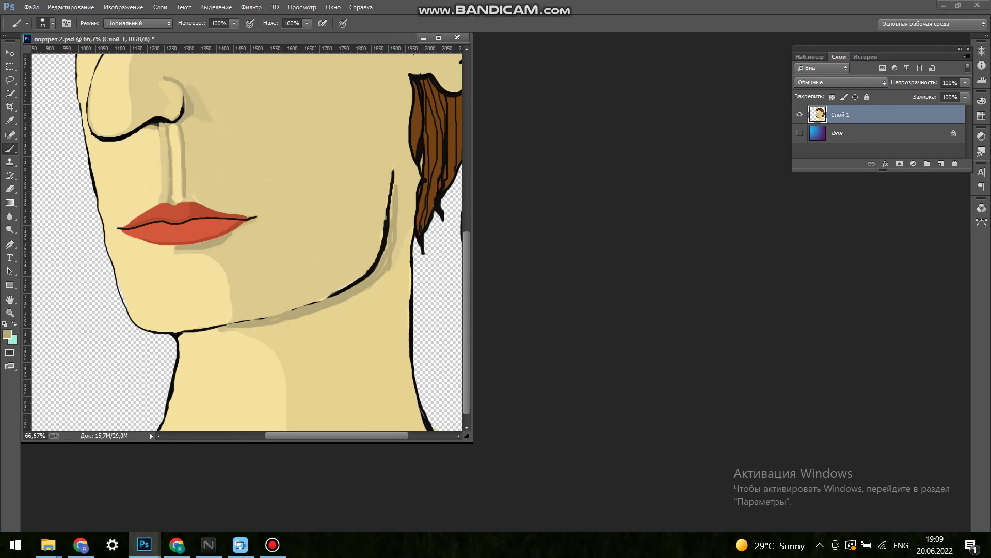
{"action": "scroll", "coordinate": [247, 243], "scroll_direction": "up", "scroll_amount": 1}
{"action": "scroll", "coordinate": [247, 242], "scroll_direction": "up", "scroll_amount": 3}
{"action": "scroll", "coordinate": [247, 243], "scroll_direction": "up", "scroll_amount": 1}
{"action": "scroll", "coordinate": [247, 243], "scroll_direction": "down", "scroll_amount": 2}
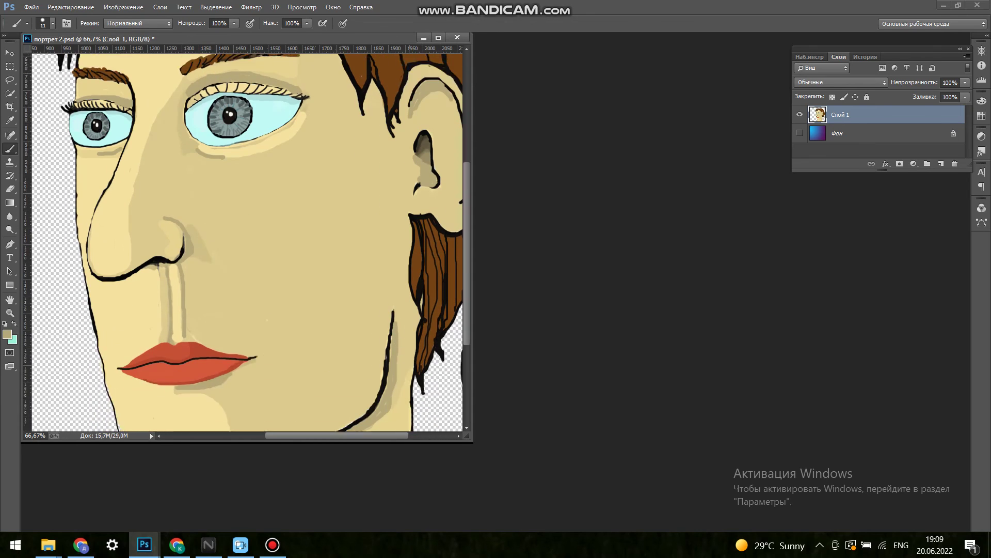
{"action": "key", "text": "z"}
{"action": "right_click", "coordinate": [277, 223]}
{"action": "left_click", "coordinate": [310, 294]}
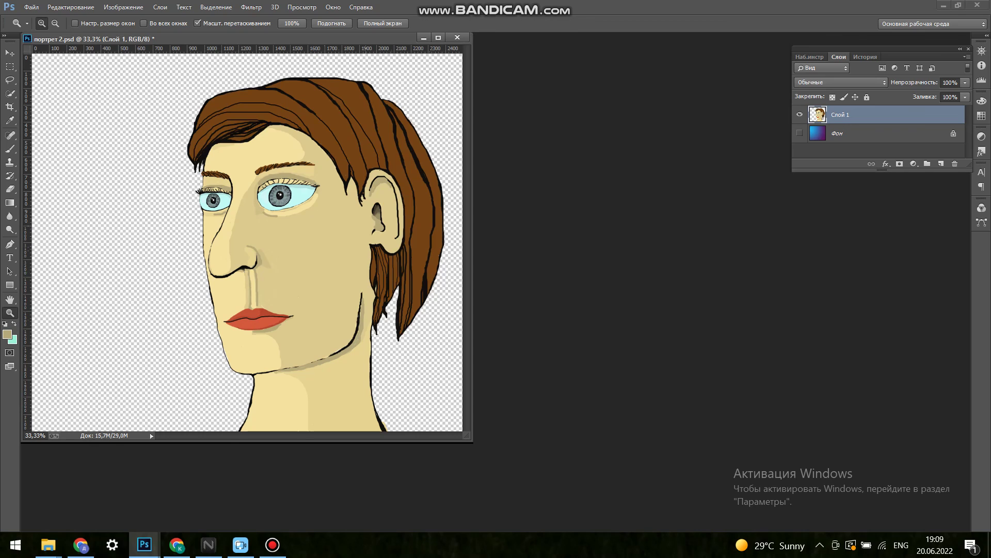